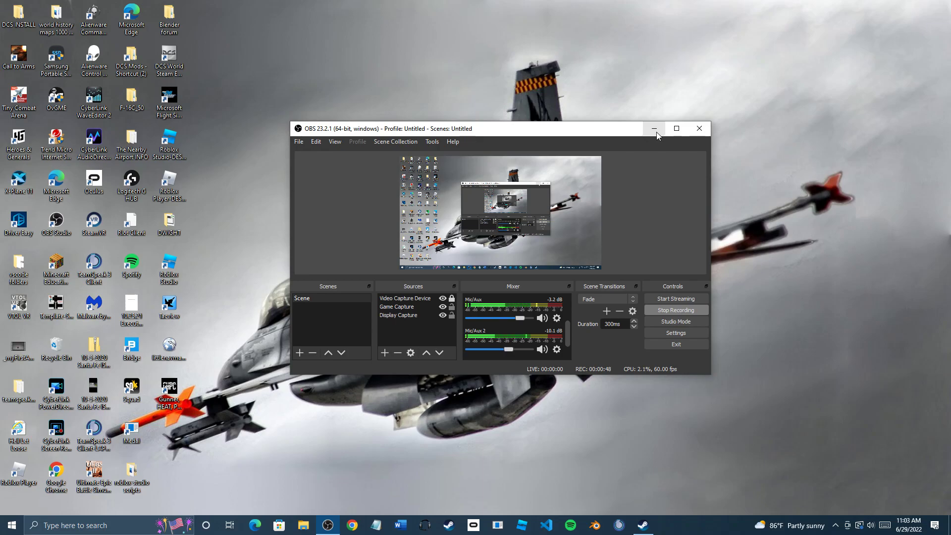
Minimize OBS and try launching littlenavmap.exe from the desktop
{"action": "left_click", "coordinate": [655, 132]}
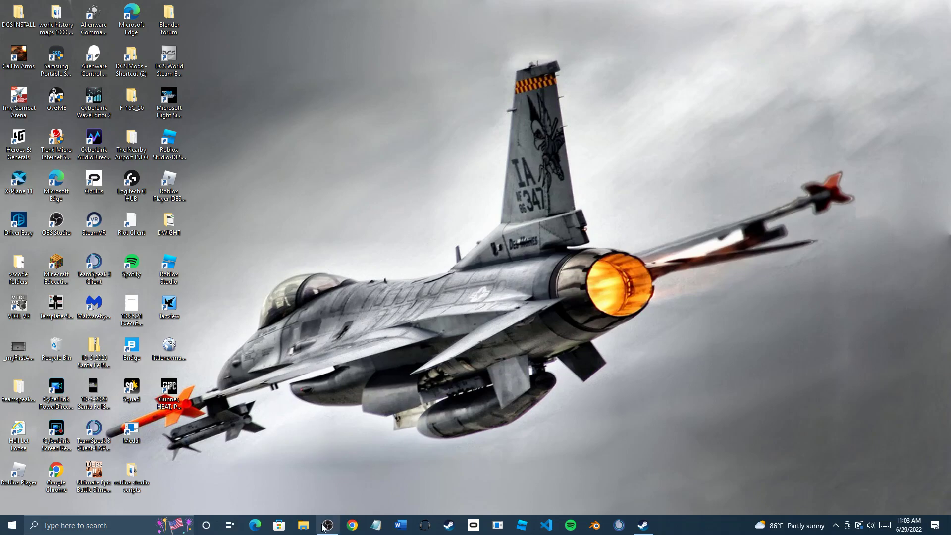
{"action": "left_click", "coordinate": [176, 352]}
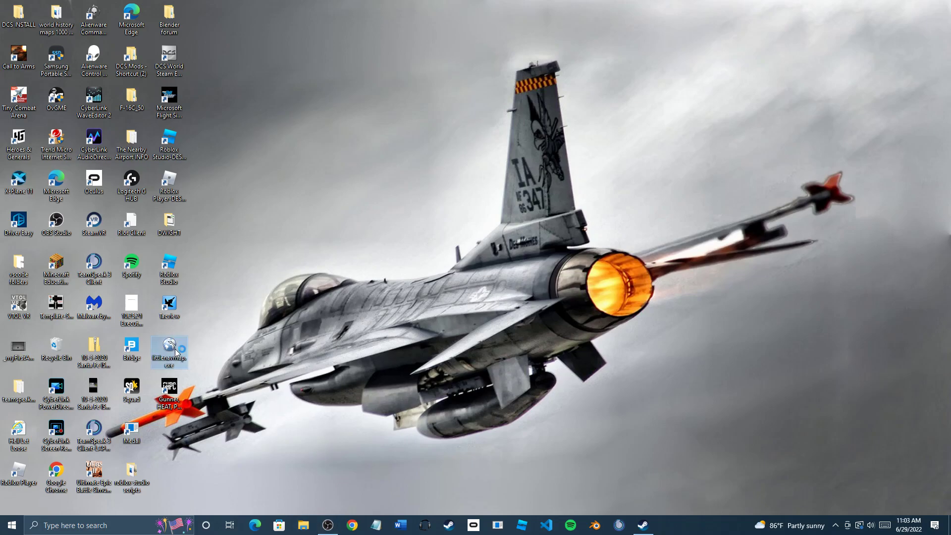
{"action": "double_click", "coordinate": [175, 353]}
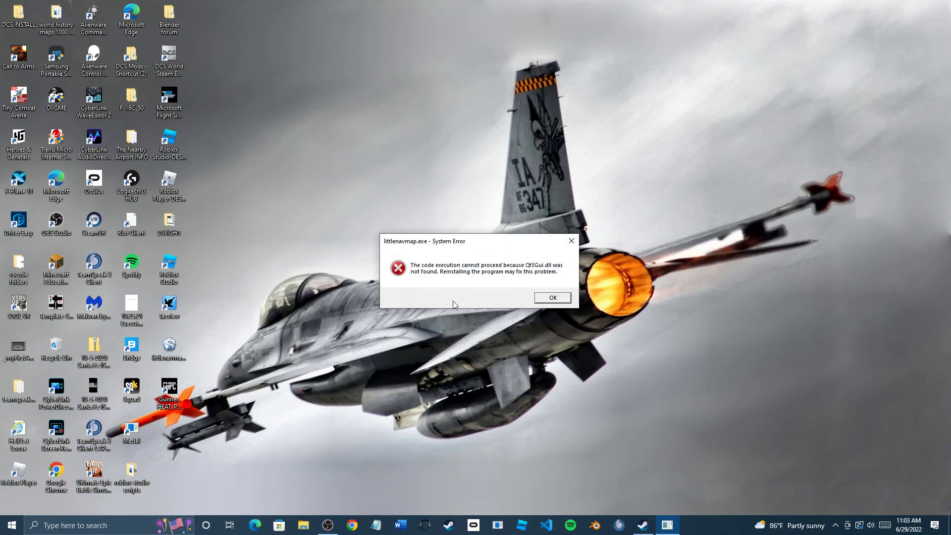
Dismiss the missing Qt5Gui.dll and other missing-DLL System Error dialogs
{"action": "left_click", "coordinate": [553, 300]}
{"action": "left_click", "coordinate": [563, 244]}
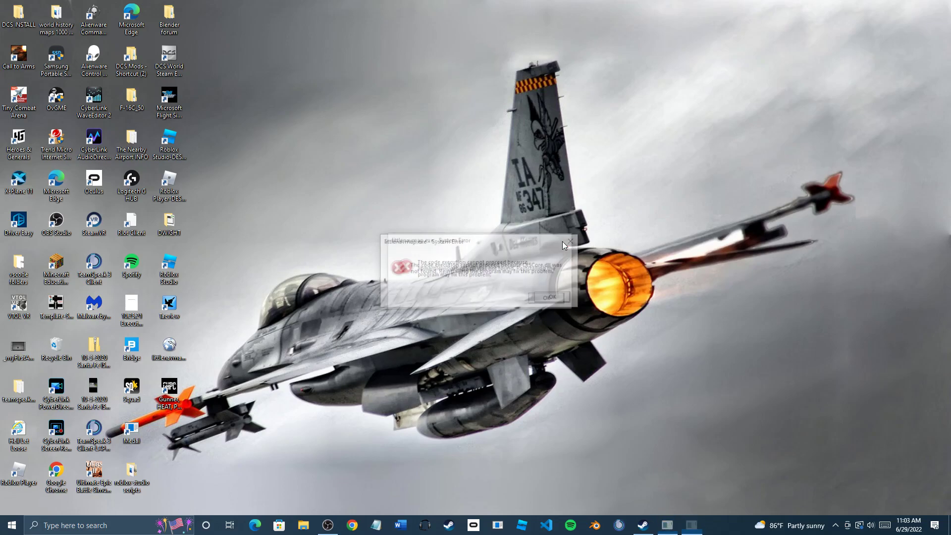
{"action": "left_click", "coordinate": [565, 243]}
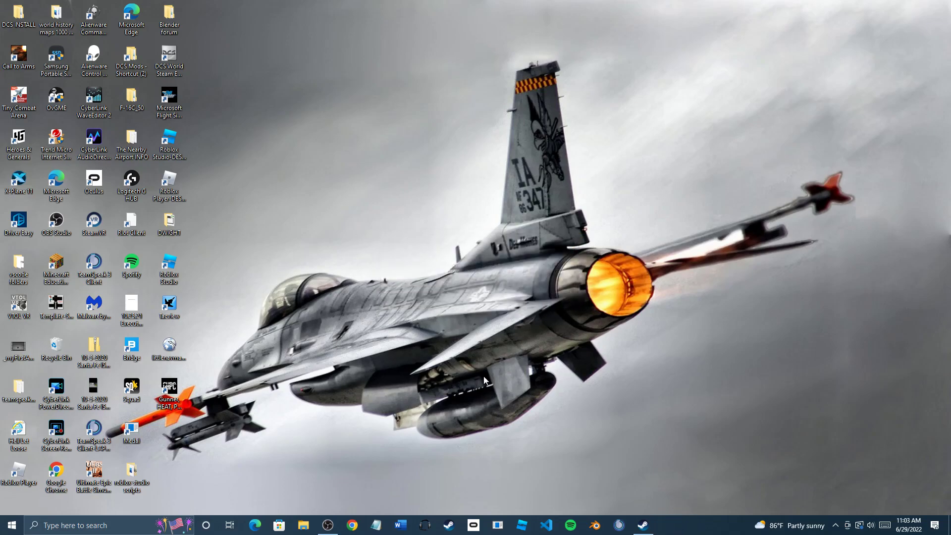
Extract all of LittleNavmap-win-2.6.19.zip into a folder in Downloads
{"action": "left_click", "coordinate": [304, 528]}
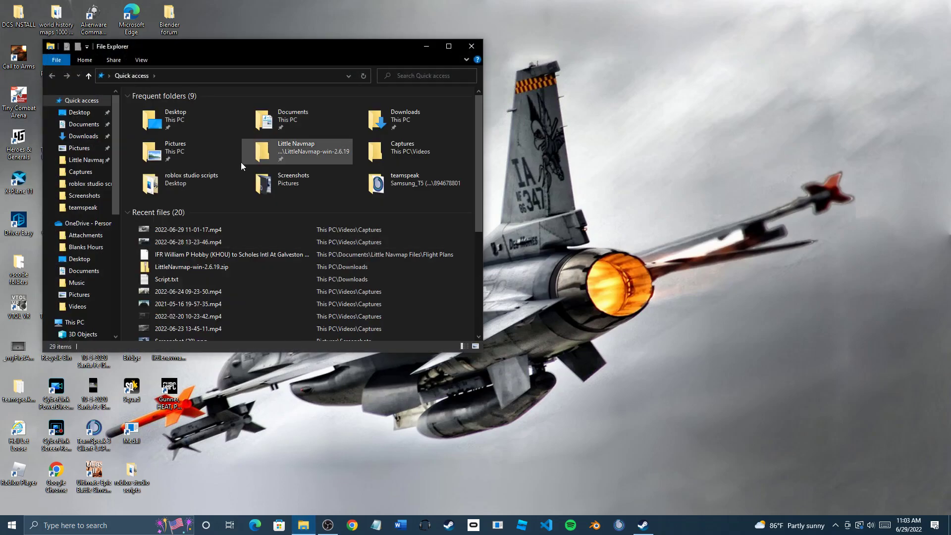
{"action": "double_click", "coordinate": [206, 269]}
{"action": "left_click", "coordinate": [165, 109]}
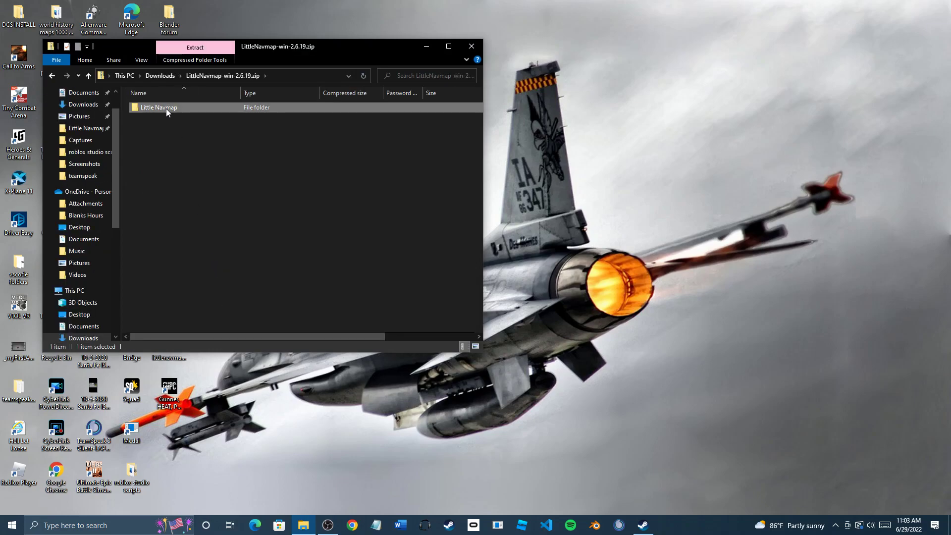
{"action": "double_click", "coordinate": [165, 108]}
{"action": "scroll", "coordinate": [186, 264], "scroll_direction": "down", "scroll_amount": 4}
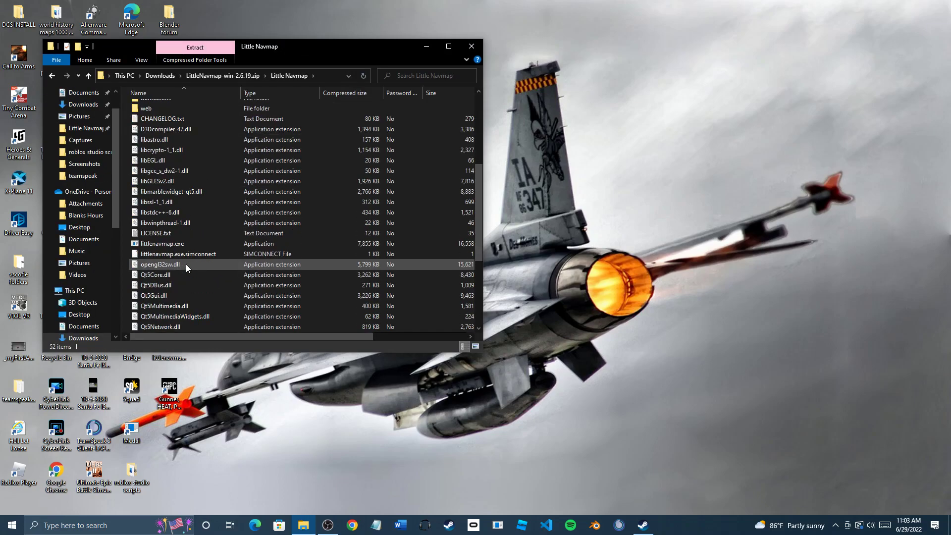
{"action": "double_click", "coordinate": [186, 242]}
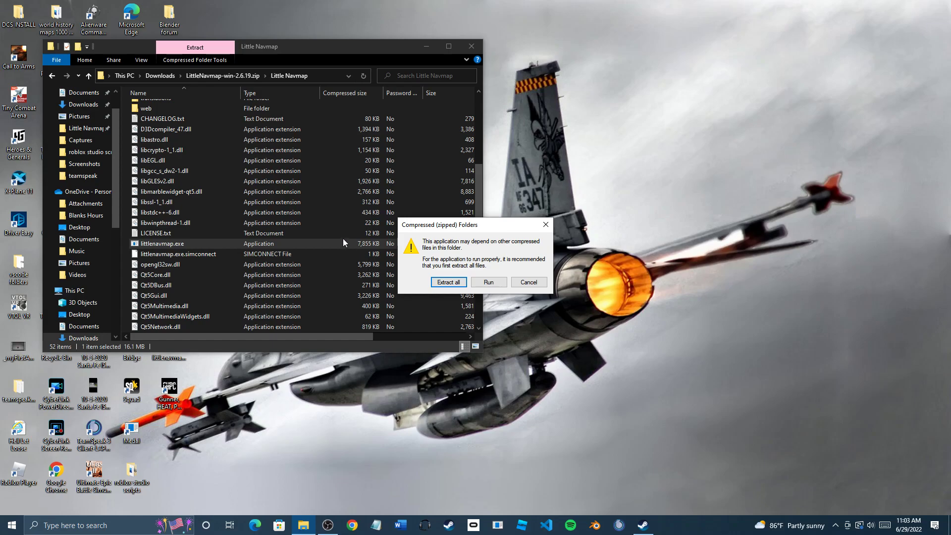
{"action": "left_click", "coordinate": [475, 282]}
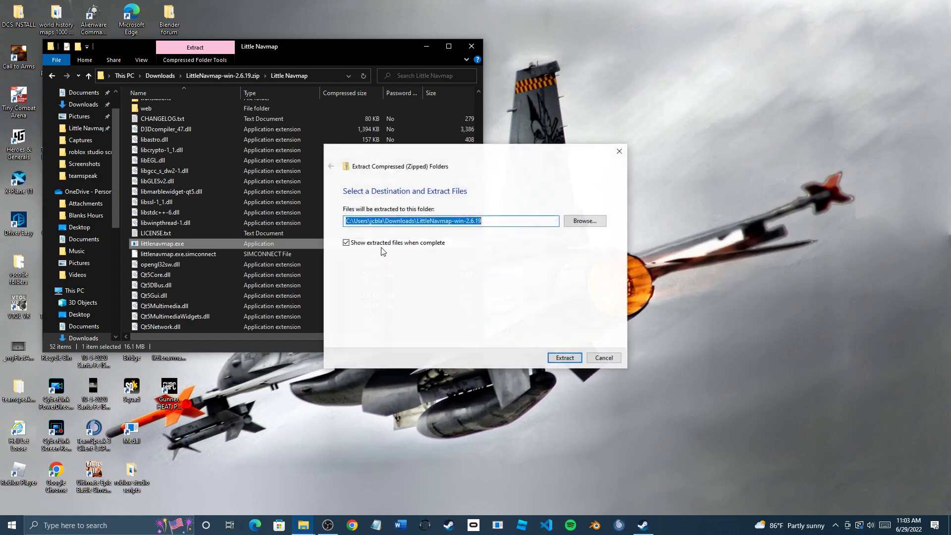
{"action": "left_click", "coordinate": [564, 357]}
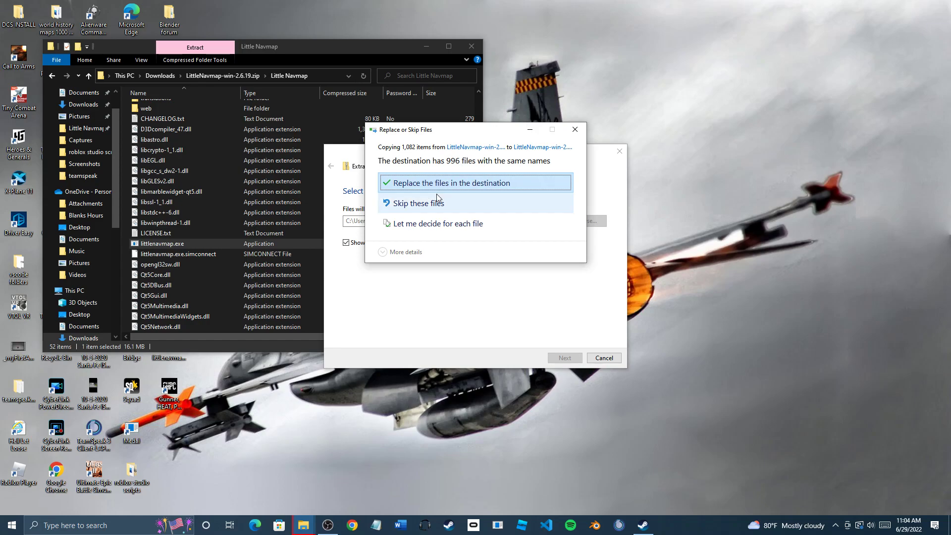
Replace the 996 same-named destination files with the freshly extracted ones
{"action": "left_click", "coordinate": [472, 187]}
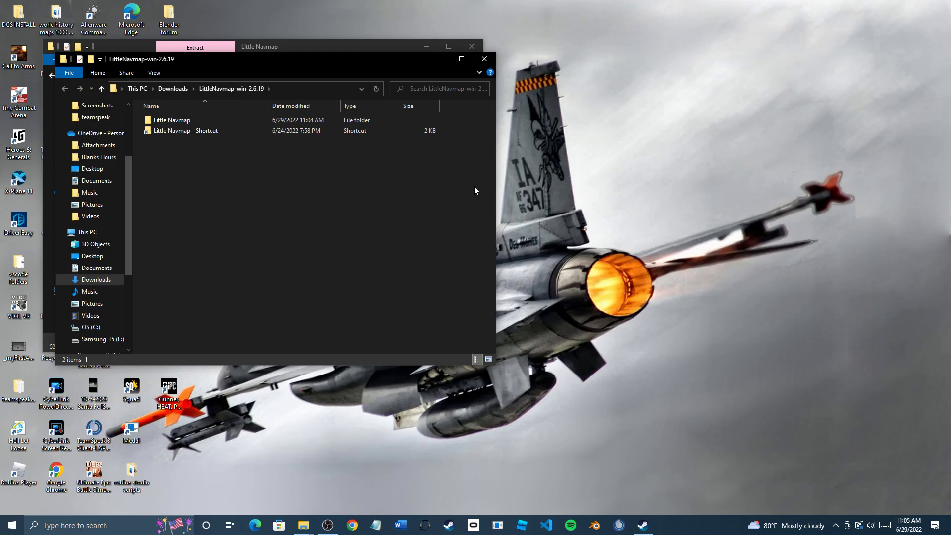
Run the extracted littlenavmap.exe from the Little Navmap folder, allowing it past SmartScreen
{"action": "double_click", "coordinate": [212, 121]}
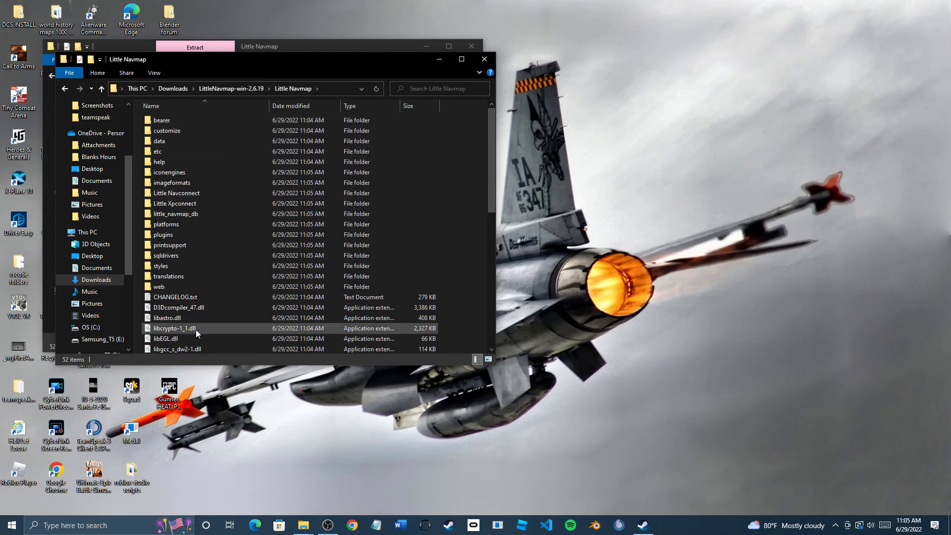
{"action": "scroll", "coordinate": [193, 319], "scroll_direction": "down", "scroll_amount": 5}
{"action": "scroll", "coordinate": [191, 314], "scroll_direction": "down", "scroll_amount": 1}
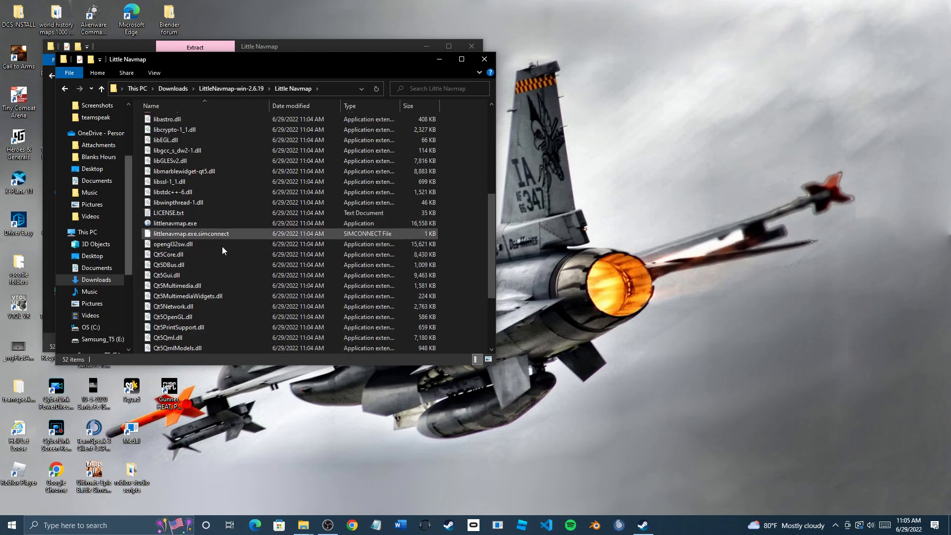
{"action": "left_click", "coordinate": [65, 89]}
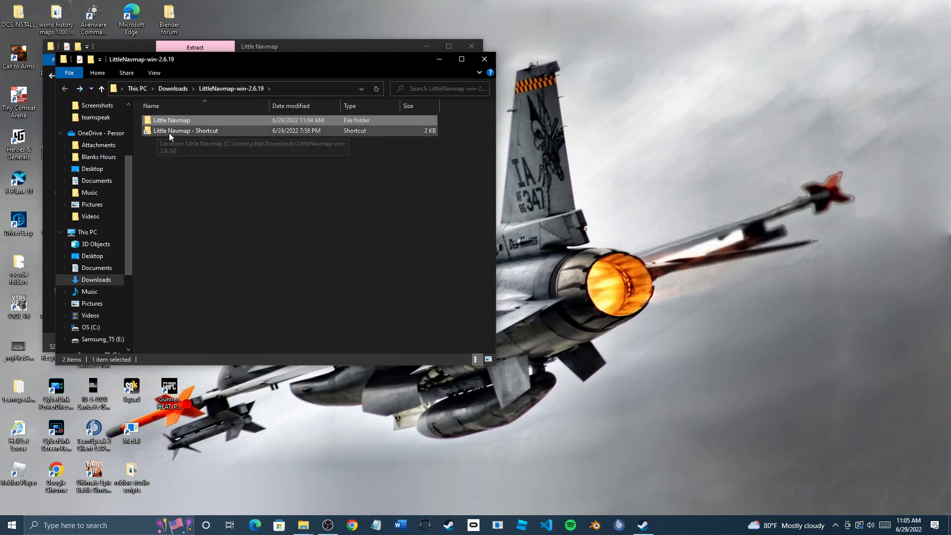
{"action": "double_click", "coordinate": [168, 120]}
{"action": "scroll", "coordinate": [199, 269], "scroll_direction": "down", "scroll_amount": 4}
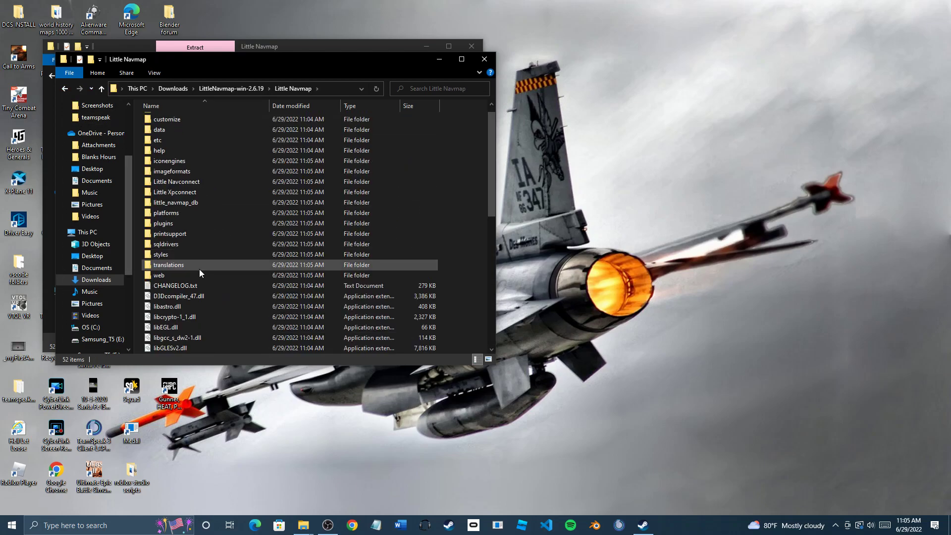
{"action": "left_click", "coordinate": [171, 285]}
{"action": "double_click", "coordinate": [172, 285]}
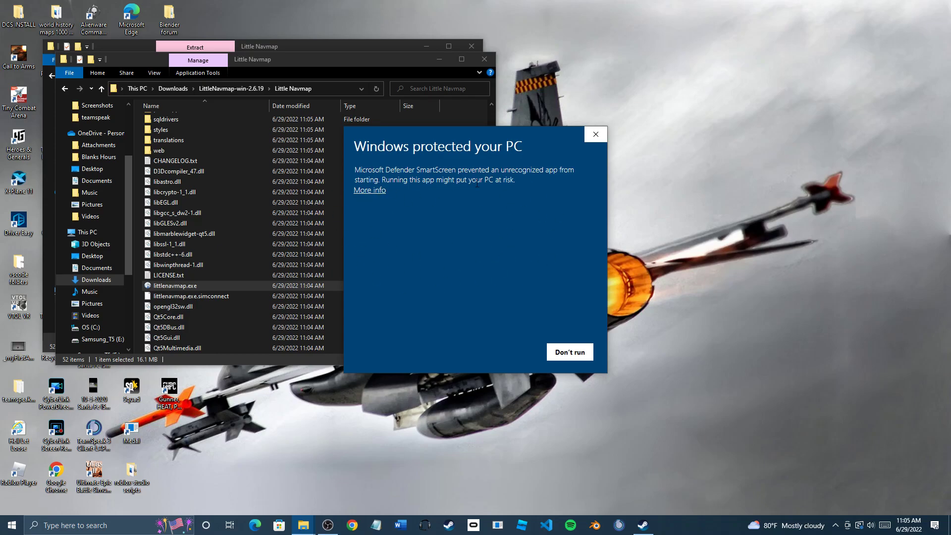
{"action": "left_click", "coordinate": [376, 191]}
{"action": "left_click", "coordinate": [505, 354]}
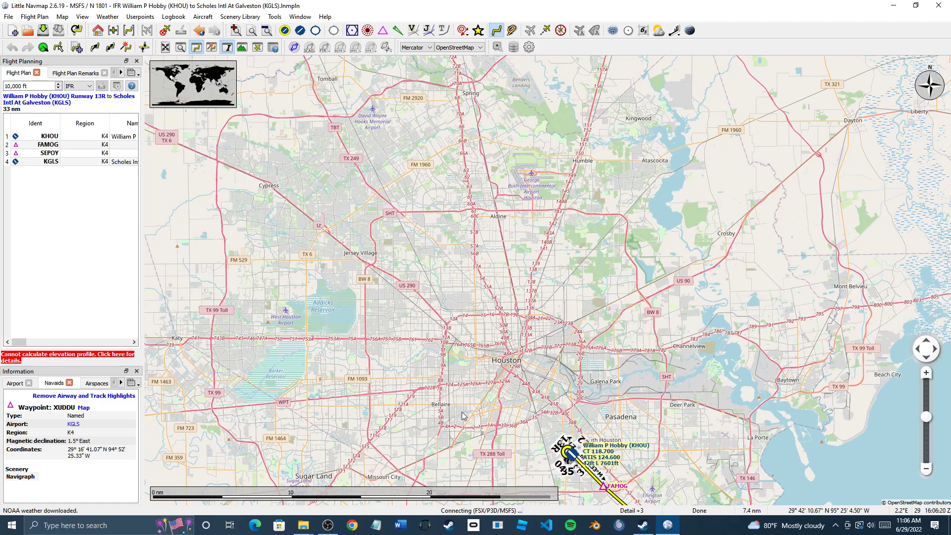
Pan and zoom the map to frame the route from KHOU via FAMOG and SEPOY to KGLS
{"action": "left_click_drag", "start_coordinate": [394, 319], "coordinate": [307, 88]}
{"action": "left_click_drag", "start_coordinate": [433, 200], "coordinate": [212, 72]}
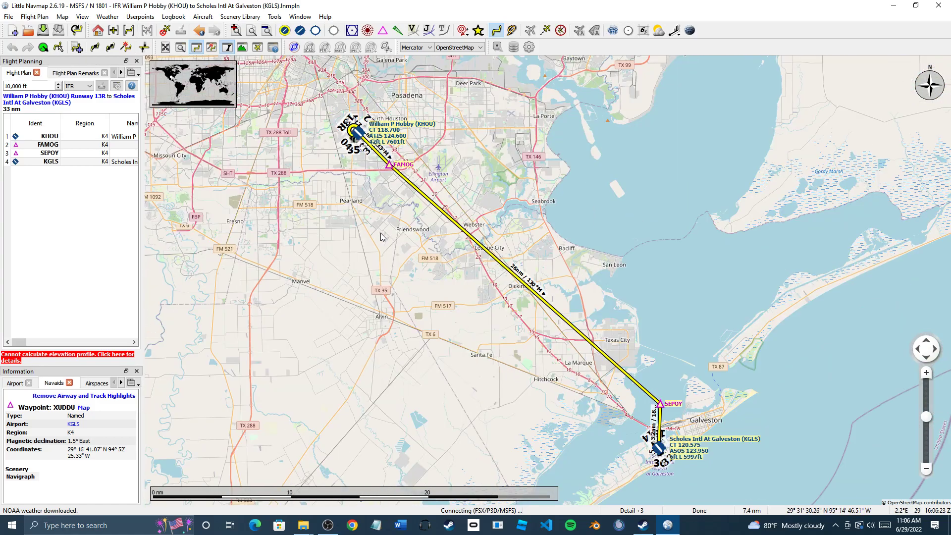
{"action": "scroll", "coordinate": [381, 237], "scroll_direction": "down", "scroll_amount": 1}
{"action": "scroll", "coordinate": [409, 302], "scroll_direction": "down", "scroll_amount": 1}
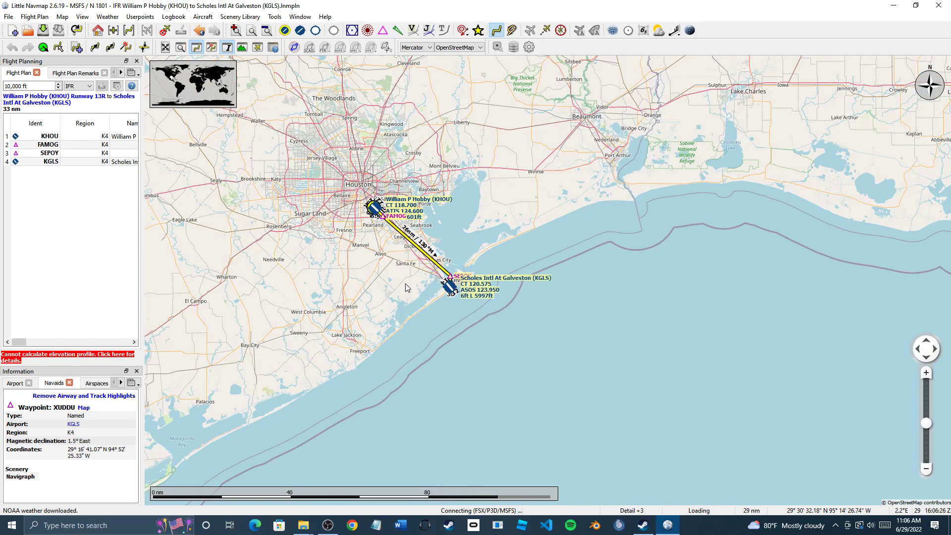
{"action": "scroll", "coordinate": [420, 375], "scroll_direction": "up", "scroll_amount": 1}
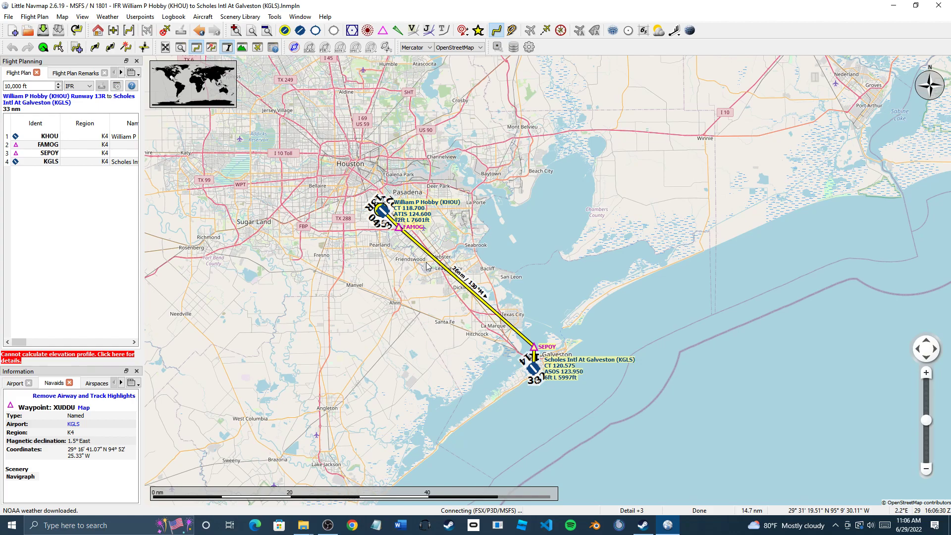
{"action": "scroll", "coordinate": [537, 362], "scroll_direction": "up", "scroll_amount": 1}
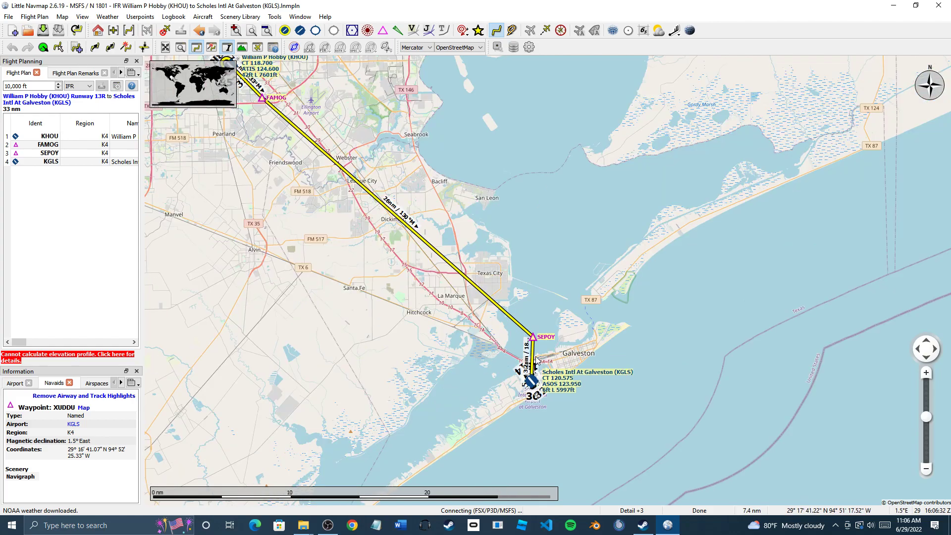
{"action": "scroll", "coordinate": [508, 330], "scroll_direction": "up", "scroll_amount": 1}
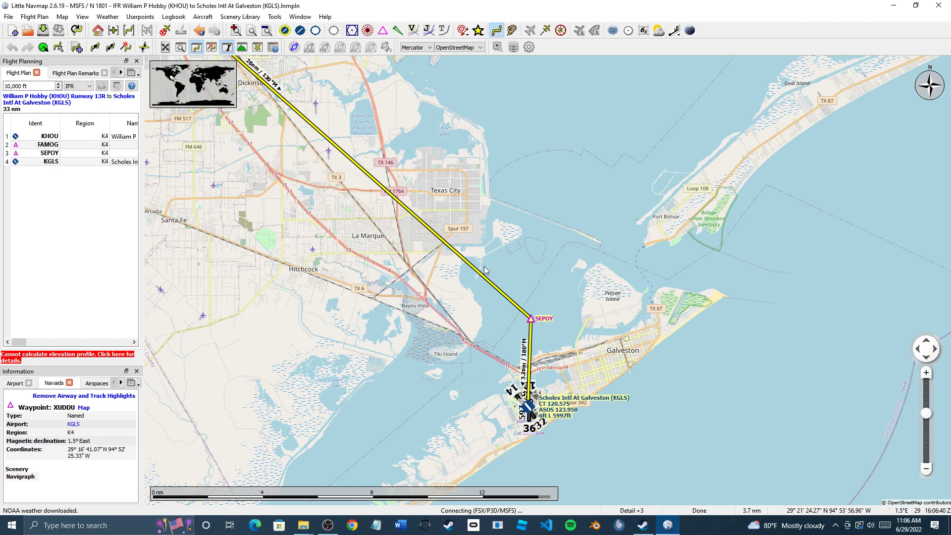
{"action": "left_click_drag", "start_coordinate": [453, 290], "coordinate": [550, 363]}
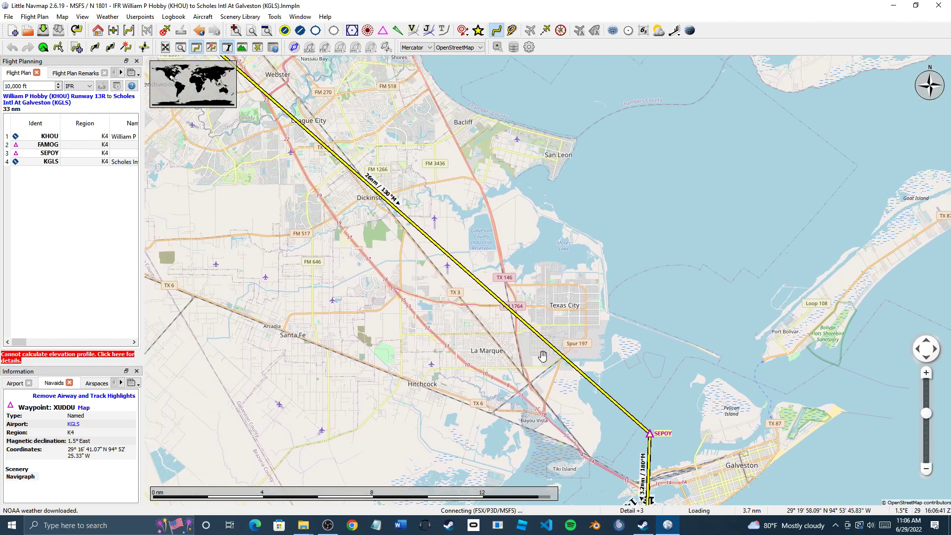
{"action": "scroll", "coordinate": [550, 363], "scroll_direction": "down", "scroll_amount": 3}
{"action": "left_click_drag", "start_coordinate": [309, 112], "coordinate": [403, 251]}
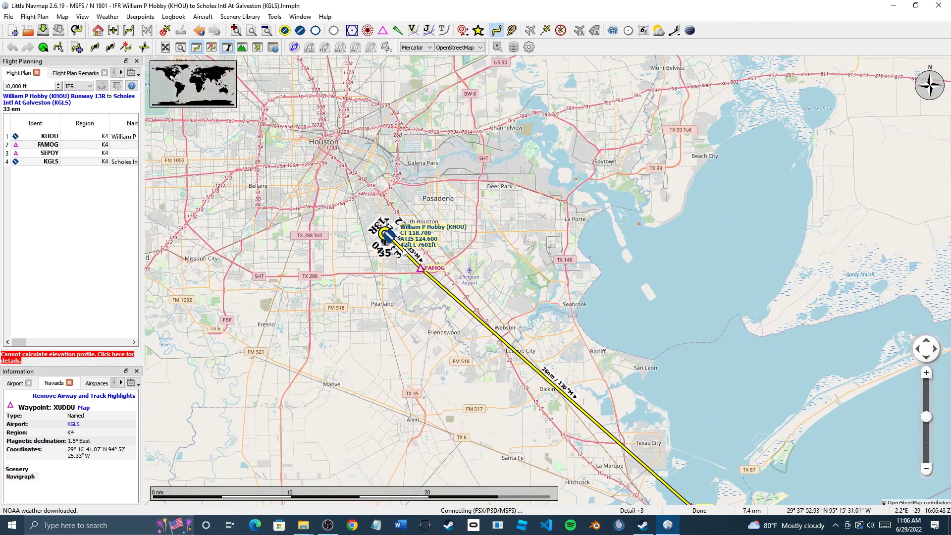
{"action": "scroll", "coordinate": [402, 251], "scroll_direction": "up", "scroll_amount": 4}
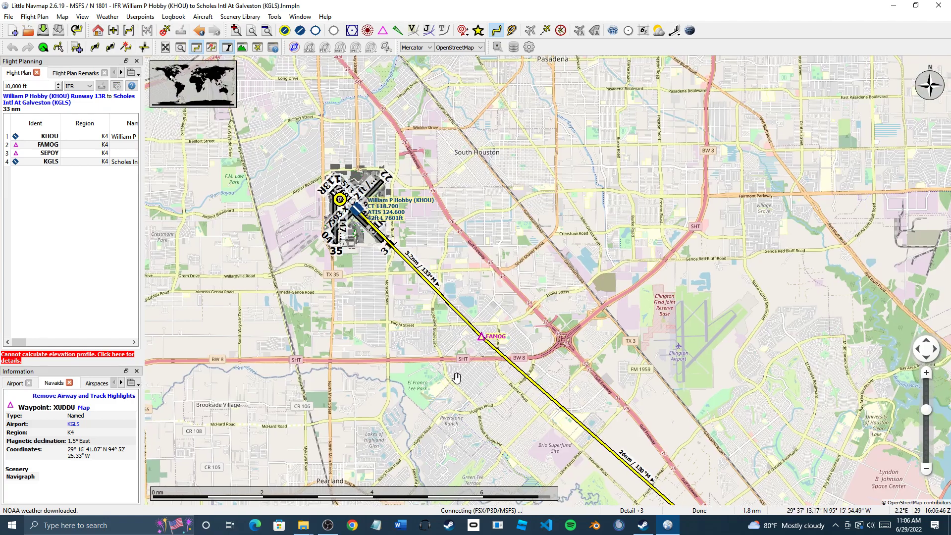
{"action": "left_click_drag", "start_coordinate": [454, 374], "coordinate": [502, 447]}
{"action": "scroll", "coordinate": [405, 277], "scroll_direction": "up", "scroll_amount": 2}
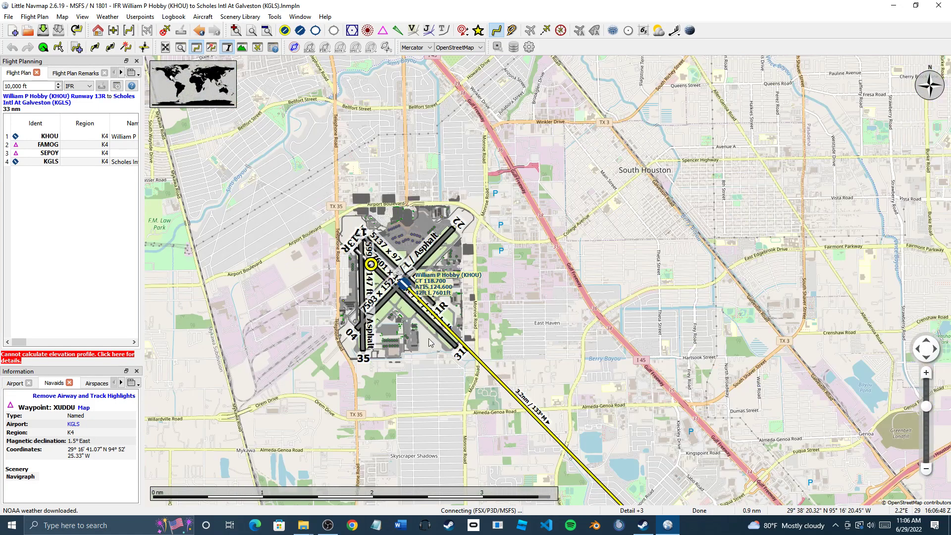
{"action": "scroll", "coordinate": [431, 344], "scroll_direction": "up", "scroll_amount": 2}
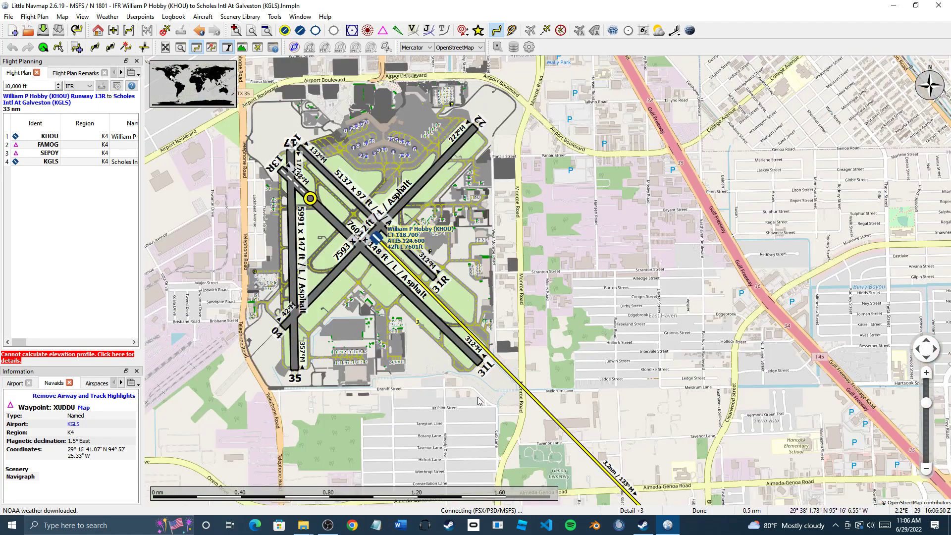
{"action": "scroll", "coordinate": [478, 400], "scroll_direction": "down", "scroll_amount": 4}
{"action": "left_click_drag", "start_coordinate": [475, 414], "coordinate": [430, 284]}
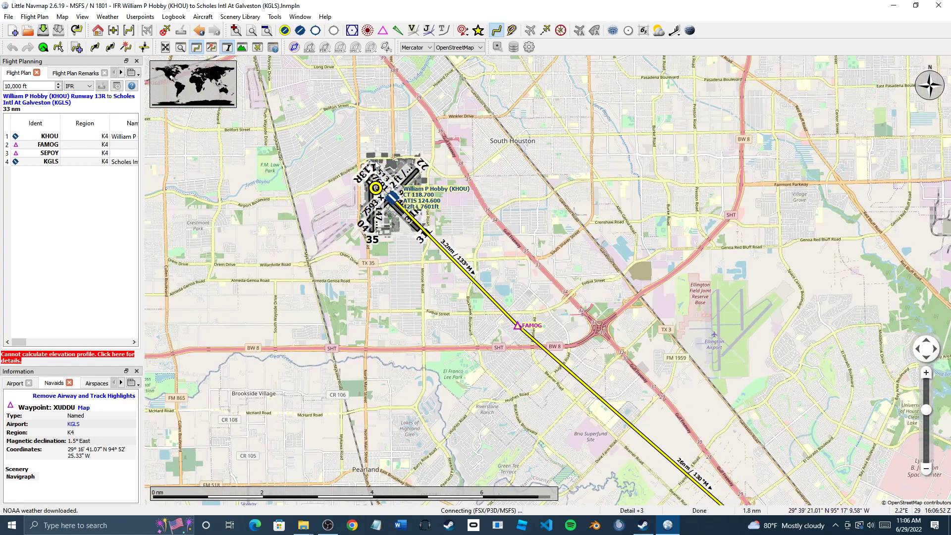
{"action": "scroll", "coordinate": [518, 404], "scroll_direction": "down", "scroll_amount": 6}
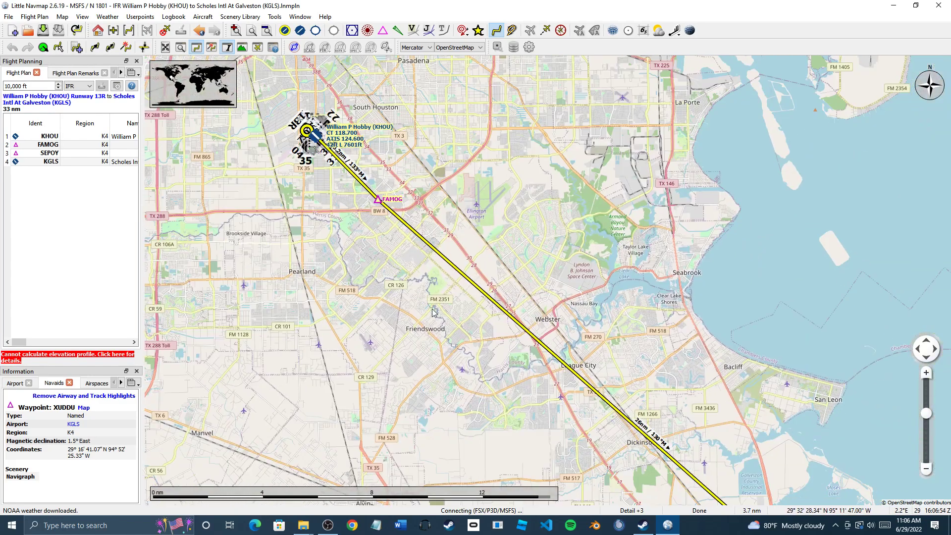
{"action": "scroll", "coordinate": [509, 402], "scroll_direction": "up", "scroll_amount": 2}
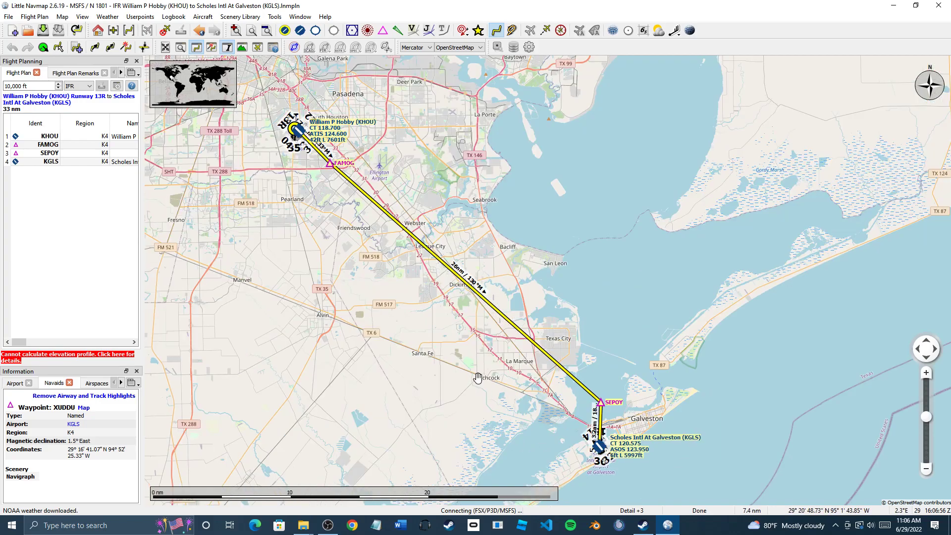
{"action": "left_click_drag", "start_coordinate": [477, 377], "coordinate": [493, 387]}
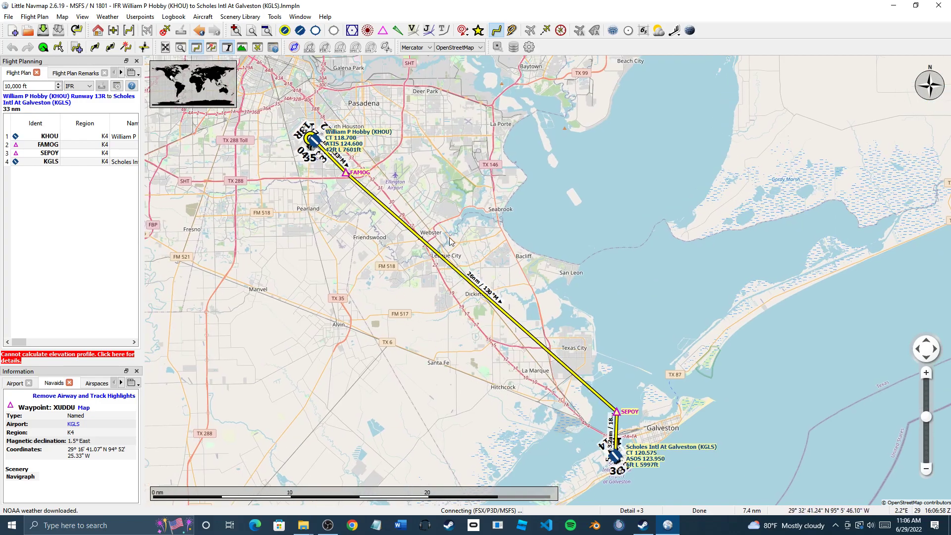
Delete all four legs of the KHOU–KGLS flight plan
{"action": "left_click", "coordinate": [70, 138]}
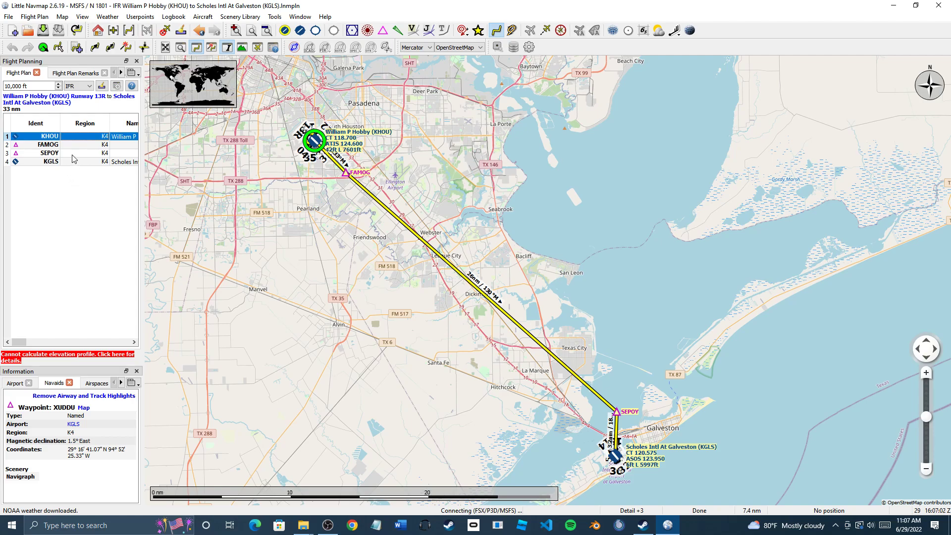
{"action": "left_click", "coordinate": [53, 162], "text": "shift"}
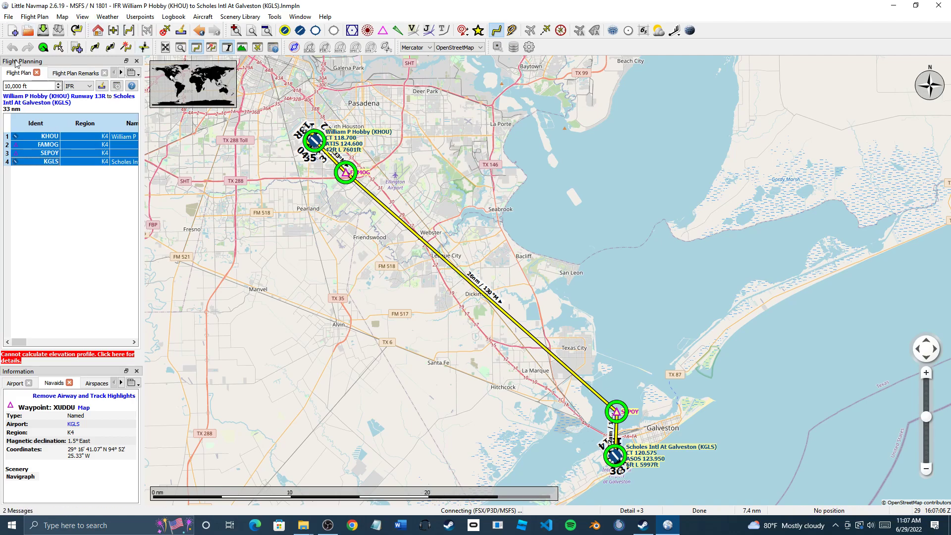
{"action": "key", "text": "Delete"}
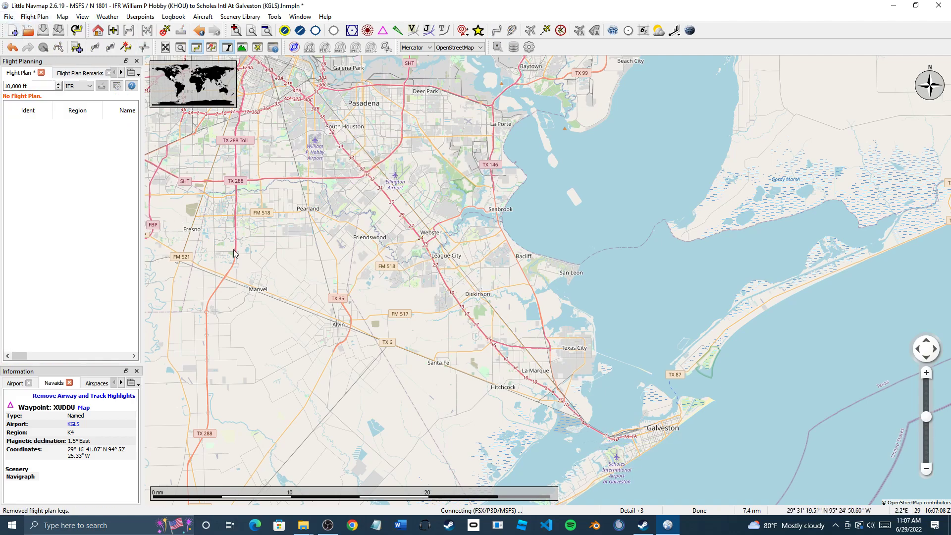
Zoom out over the Gulf Coast around Galveston and show add-on airports
{"action": "left_click_drag", "start_coordinate": [404, 349], "coordinate": [368, 394]}
{"action": "left_click_drag", "start_coordinate": [353, 350], "coordinate": [329, 276]}
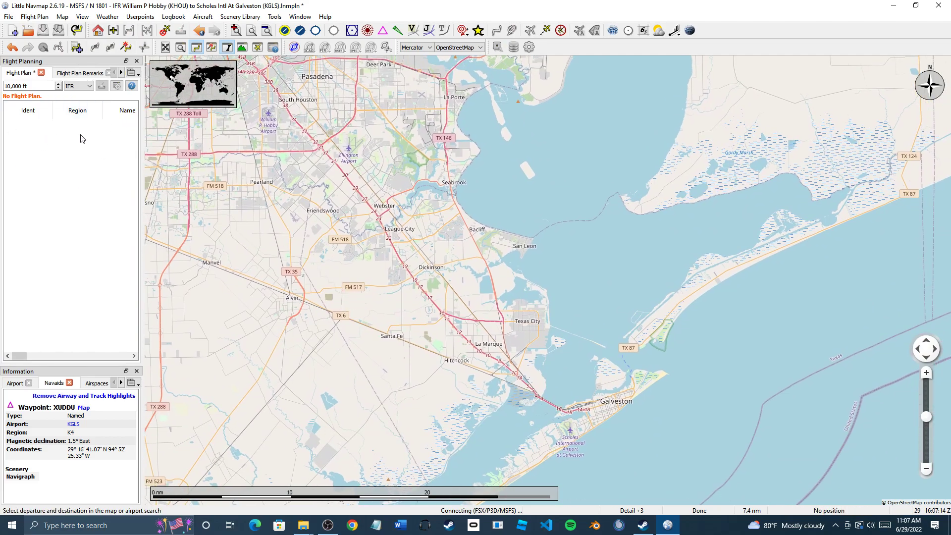
{"action": "mouse_move", "coordinate": [334, 272]}
{"action": "left_mouse_down"}
{"action": "mouse_move", "coordinate": [361, 314]}
{"action": "mouse_move", "coordinate": [356, 270]}
{"action": "mouse_move", "coordinate": [351, 275]}
{"action": "mouse_move", "coordinate": [310, 240]}
{"action": "mouse_move", "coordinate": [337, 278]}
{"action": "left_mouse_up"}
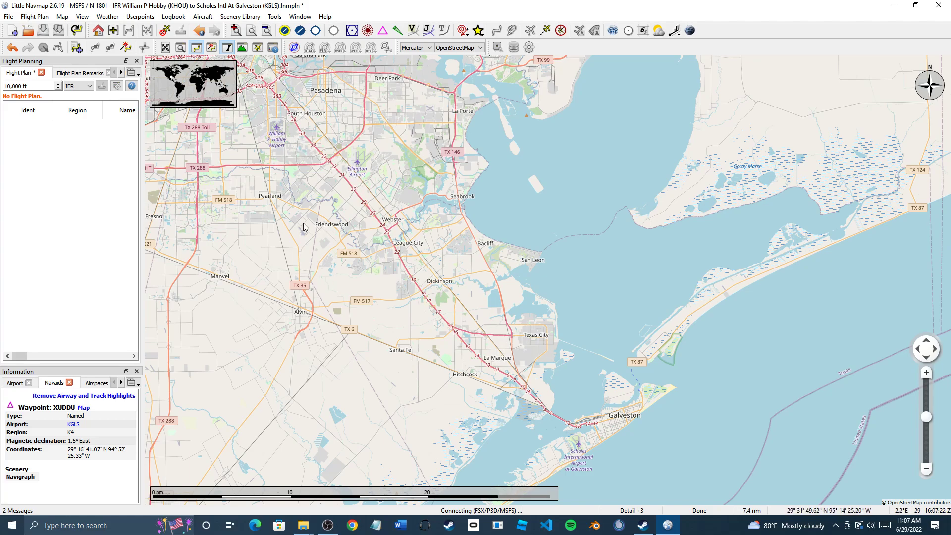
{"action": "scroll", "coordinate": [304, 228], "scroll_direction": "down", "scroll_amount": 10}
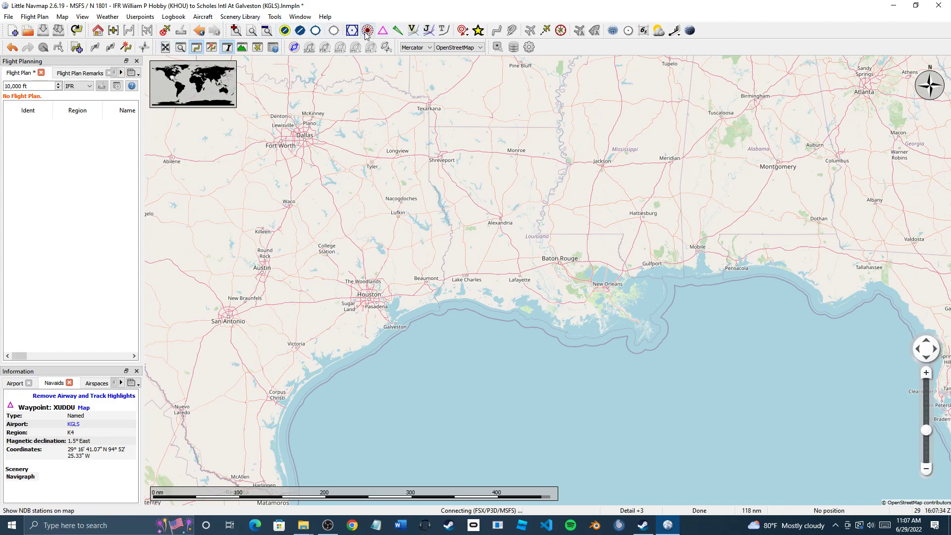
{"action": "left_click", "coordinate": [285, 32]}
Show hard- and soft-runway airports, VOR and NDB stations, and Victor and jet airways
{"action": "left_click", "coordinate": [300, 33]}
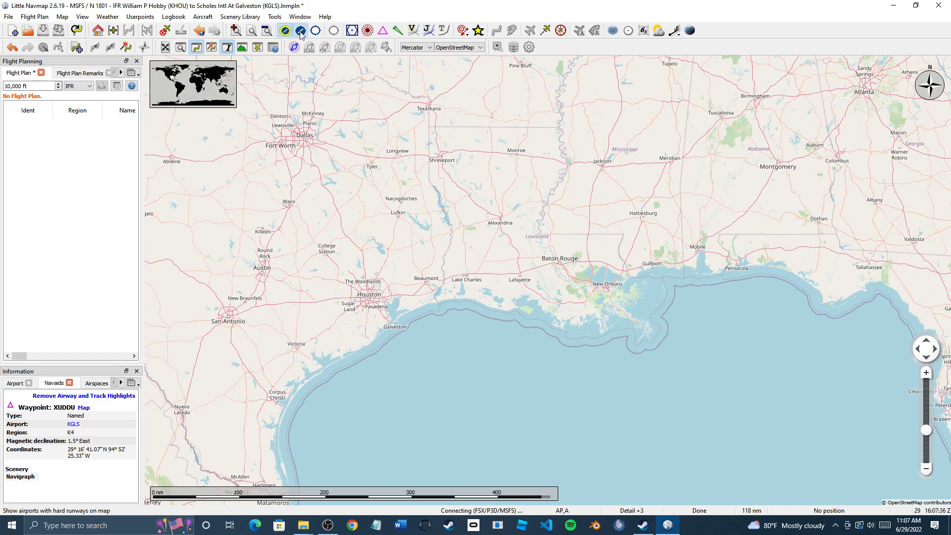
{"action": "left_click", "coordinate": [316, 31]}
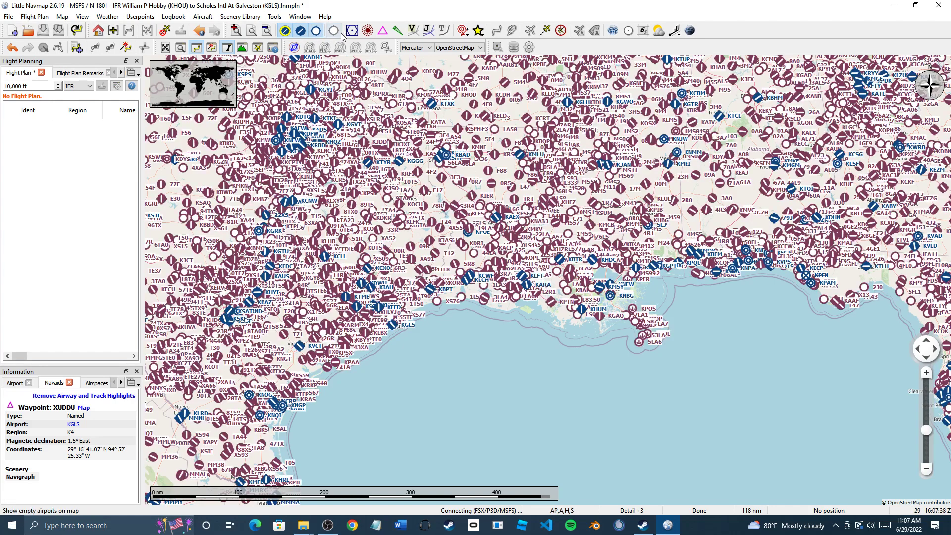
{"action": "left_click", "coordinate": [352, 31]}
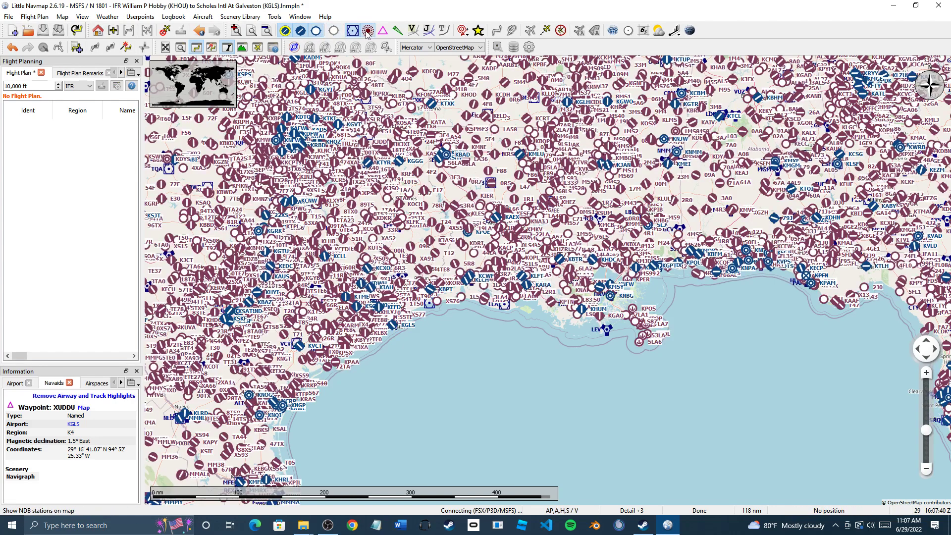
{"action": "left_click", "coordinate": [367, 31]}
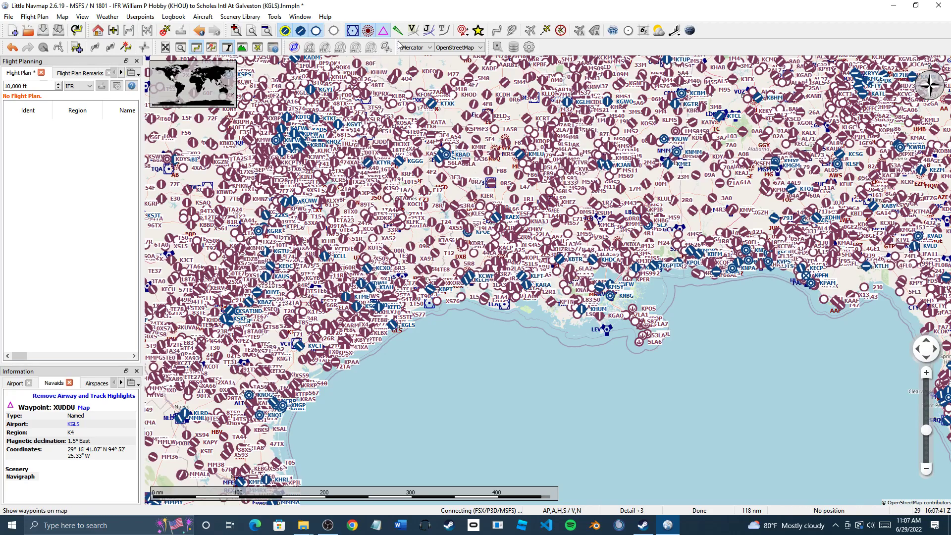
{"action": "left_click", "coordinate": [412, 30]}
{"action": "left_click", "coordinate": [435, 34]}
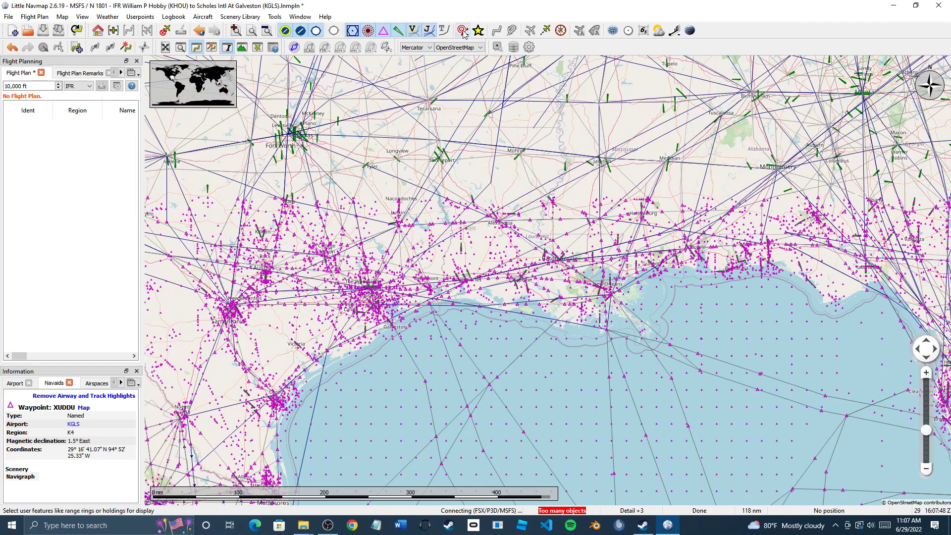
Show range rings, all userpoint types, AI aircraft and a compass rose on the map
{"action": "left_click", "coordinate": [463, 33]}
{"action": "left_click", "coordinate": [488, 75]}
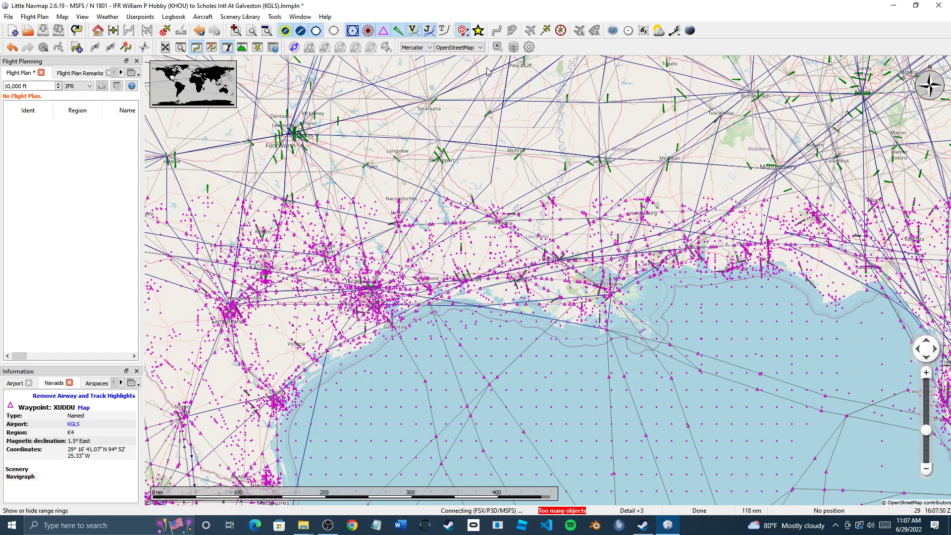
{"action": "left_click", "coordinate": [478, 31]}
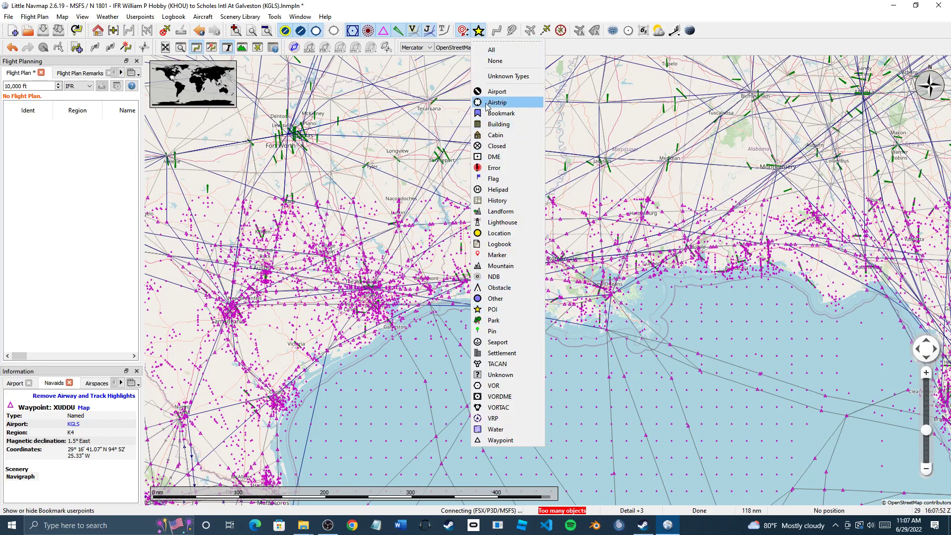
{"action": "left_click", "coordinate": [490, 50]}
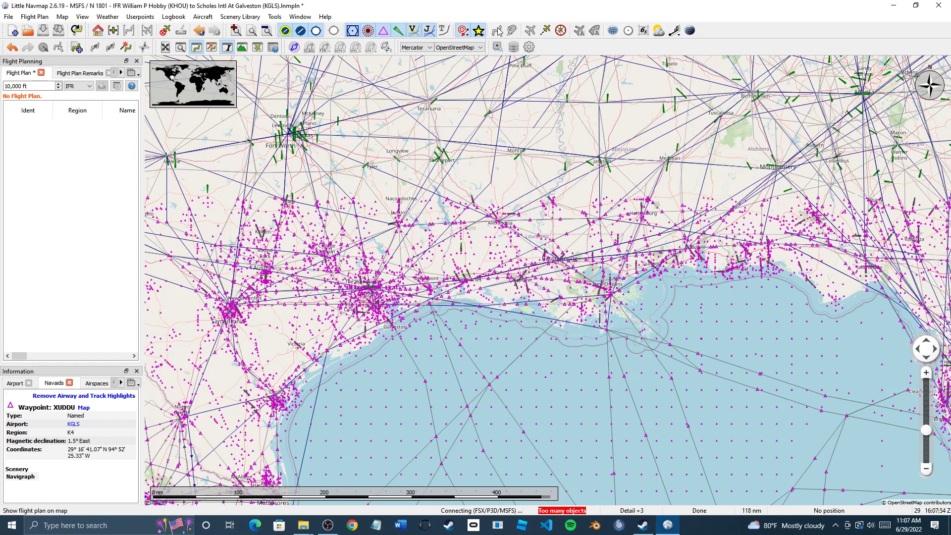
{"action": "left_click", "coordinate": [545, 30]}
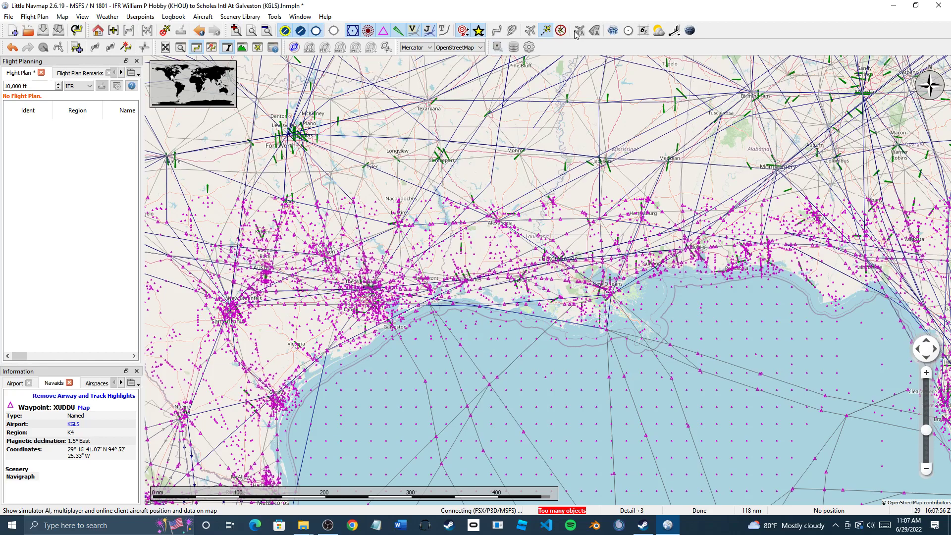
{"action": "left_click", "coordinate": [561, 31]}
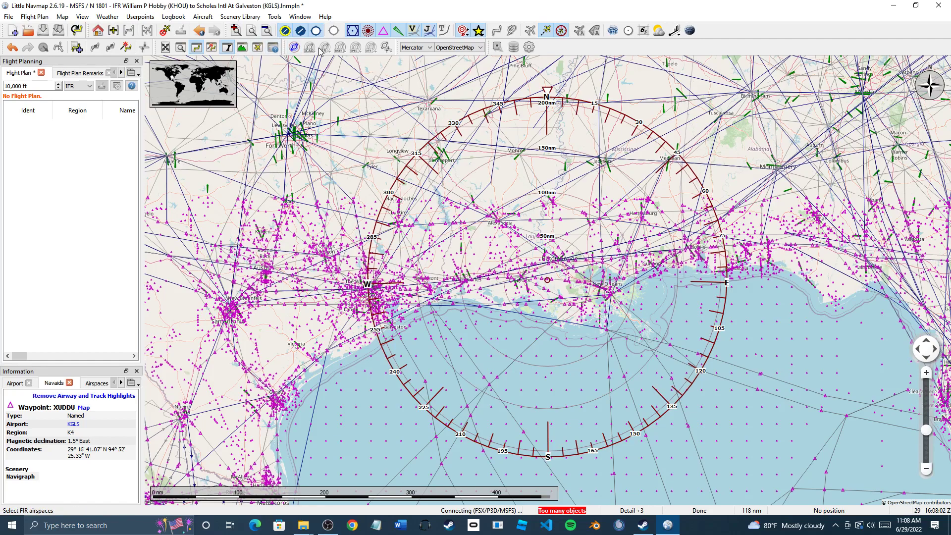
Turn on airspaces and set the restricted airspace category to None
{"action": "left_click", "coordinate": [295, 47]}
{"action": "left_click", "coordinate": [339, 51]}
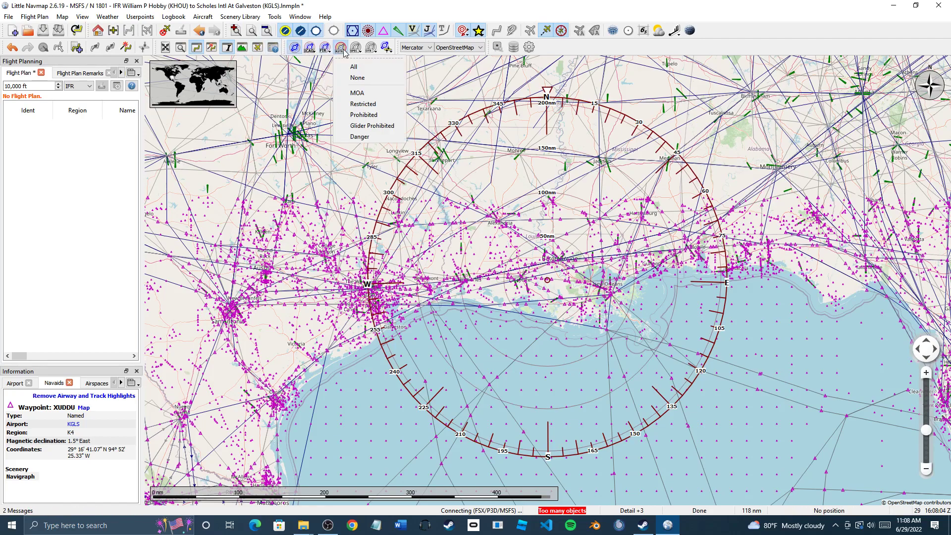
{"action": "left_click", "coordinate": [342, 64]}
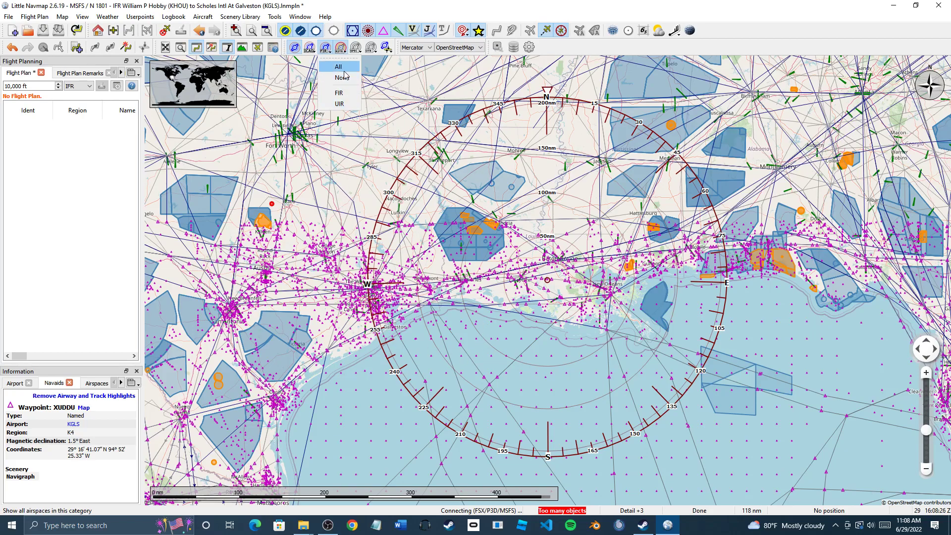
{"action": "left_click", "coordinate": [345, 51]}
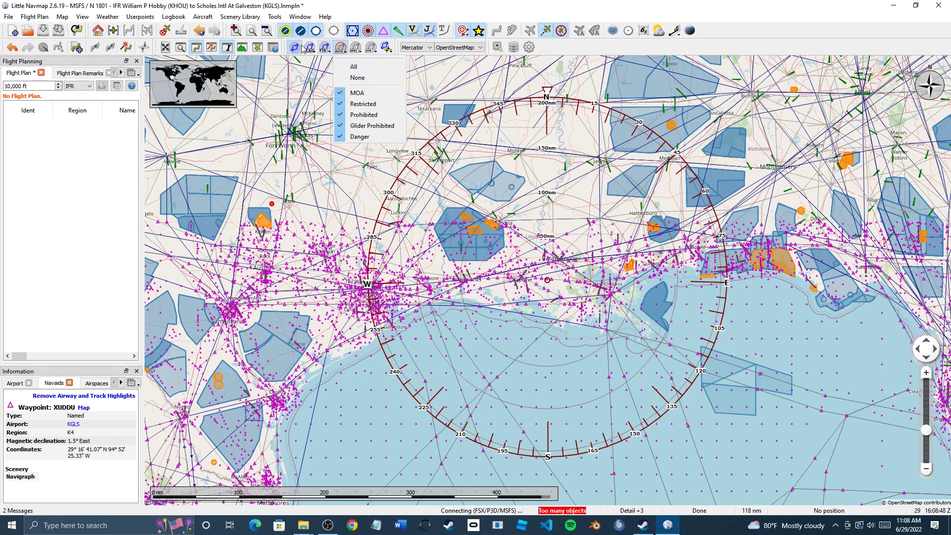
{"action": "left_click", "coordinate": [341, 50]}
{"action": "left_click", "coordinate": [341, 49]}
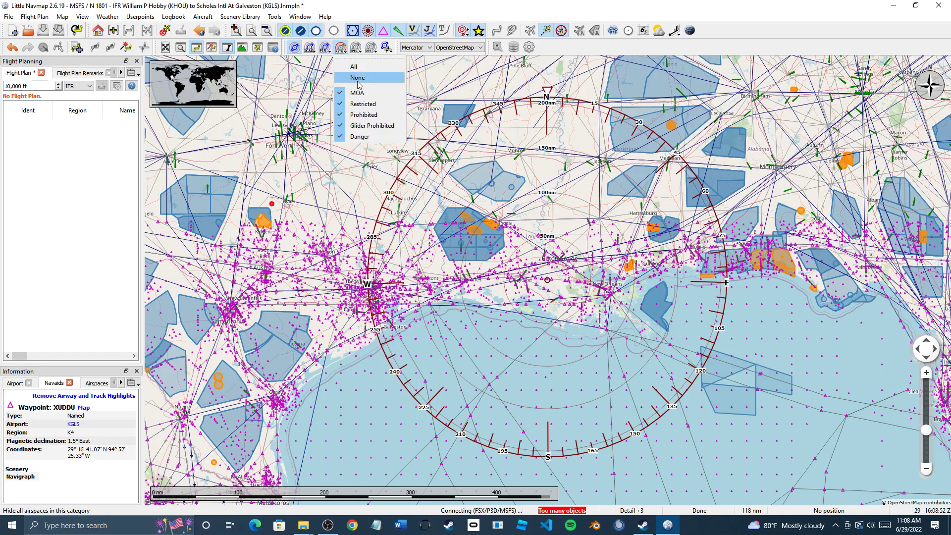
{"action": "left_click", "coordinate": [358, 79]}
Set the FIR and ICAO airspace categories to None
{"action": "left_click", "coordinate": [327, 49]}
{"action": "left_click", "coordinate": [342, 79]}
{"action": "left_click", "coordinate": [309, 49]}
{"action": "left_click", "coordinate": [326, 78]}
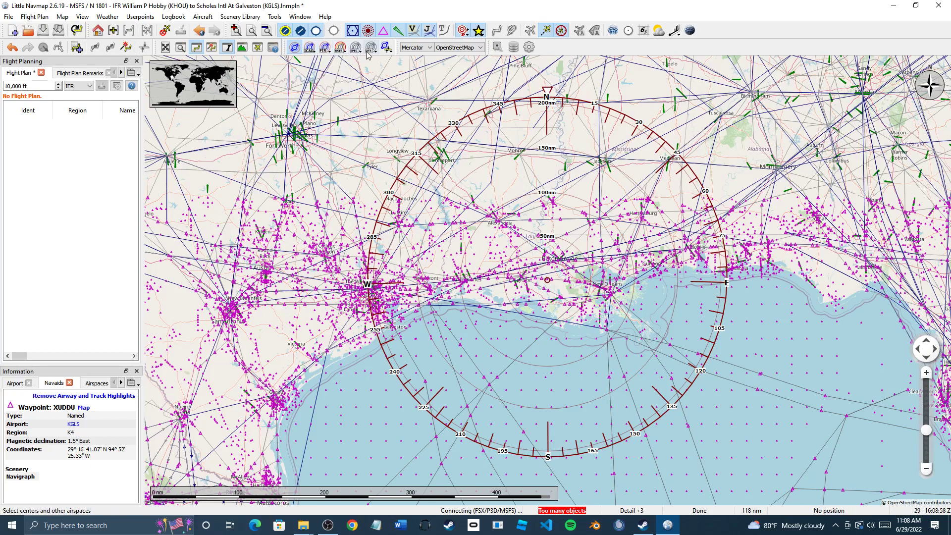
Hide restricted airspaces, the compass rose, and set Userpoints and User Features to None
{"action": "left_click", "coordinate": [340, 50]}
{"action": "left_click", "coordinate": [350, 78]}
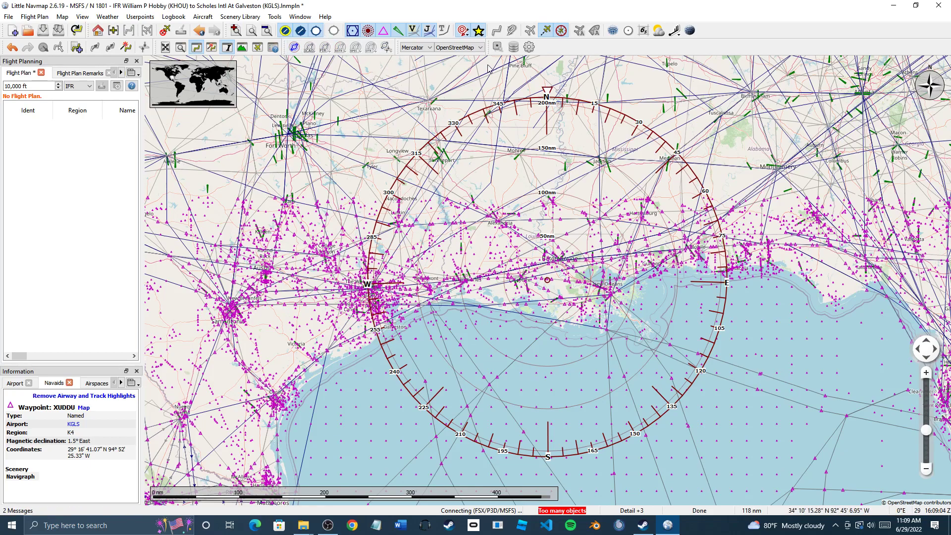
{"action": "left_click", "coordinate": [562, 31]}
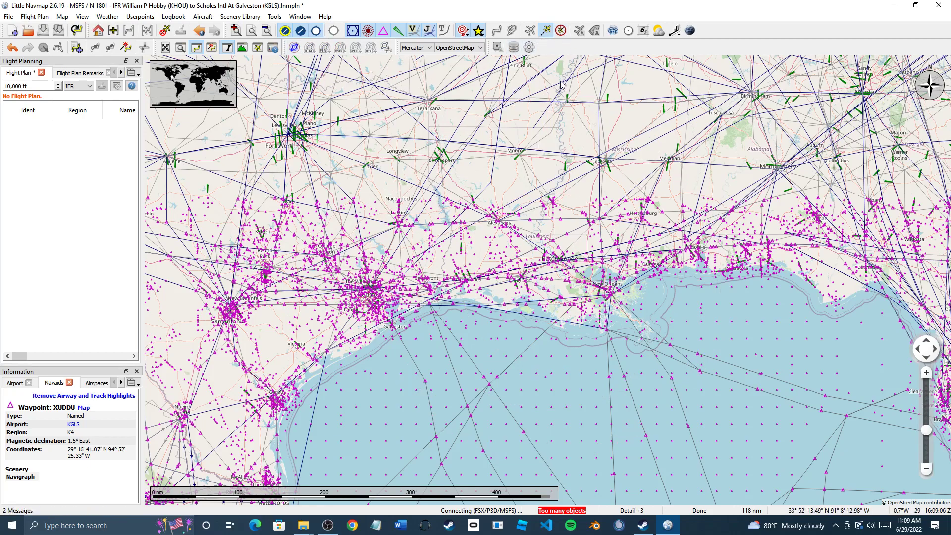
{"action": "left_click", "coordinate": [479, 31]}
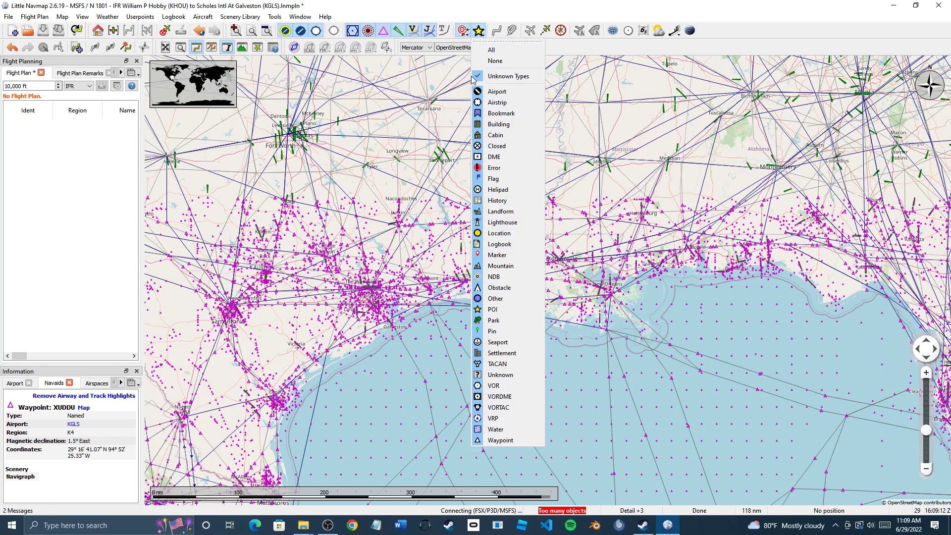
{"action": "left_click", "coordinate": [499, 62]}
{"action": "left_click", "coordinate": [463, 31]}
{"action": "left_click", "coordinate": [480, 61]}
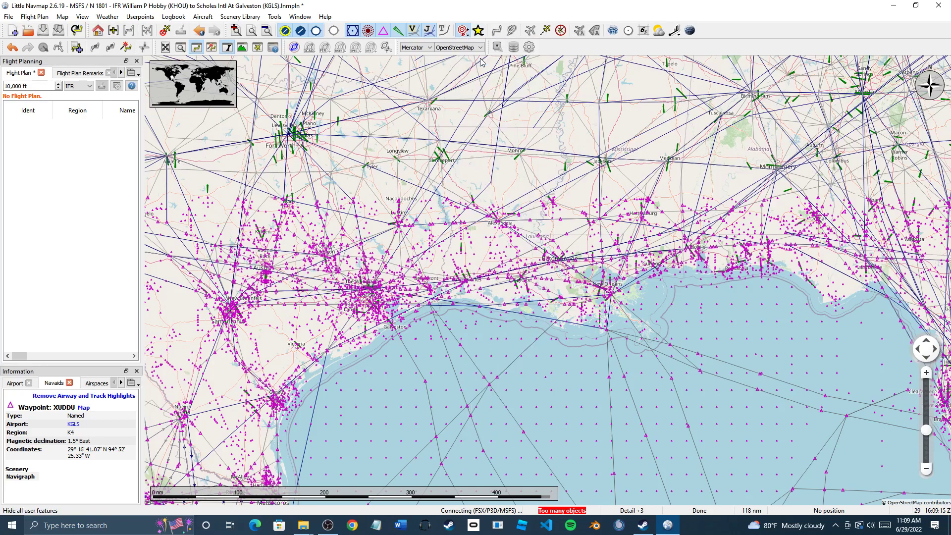
Hide jet and Victor airways, VOR stations, and soft- and hard-runway airports
{"action": "left_click", "coordinate": [429, 34]}
{"action": "left_click", "coordinate": [397, 32]}
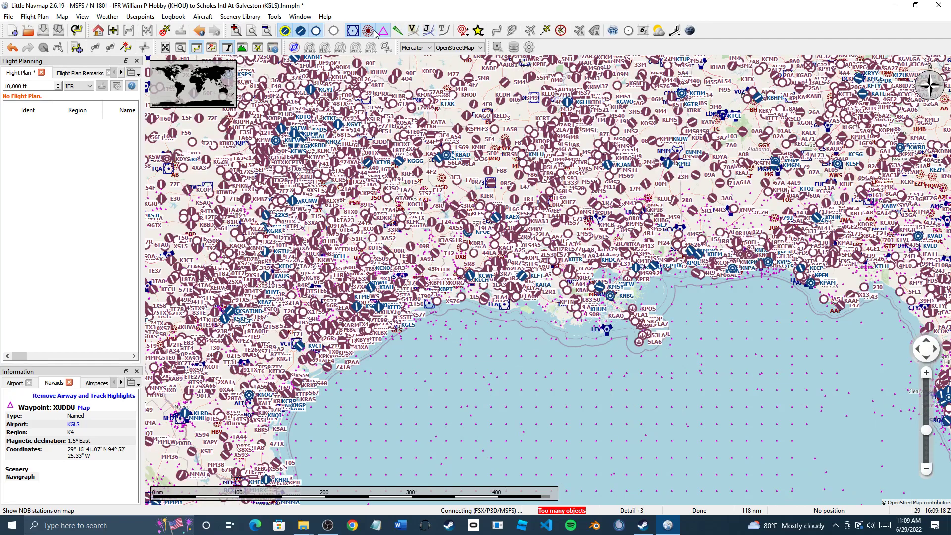
{"action": "left_click", "coordinate": [352, 31]}
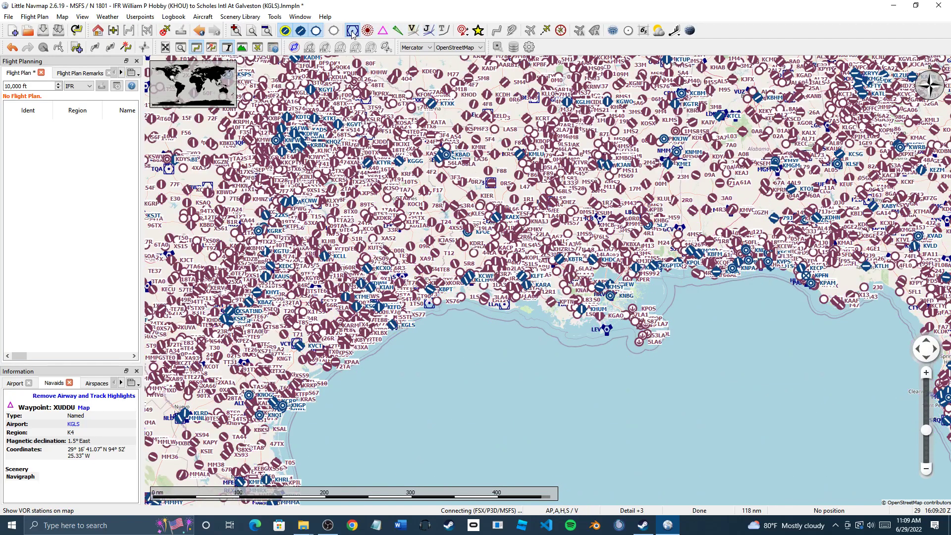
{"action": "left_click", "coordinate": [317, 34]}
{"action": "left_click", "coordinate": [300, 32]}
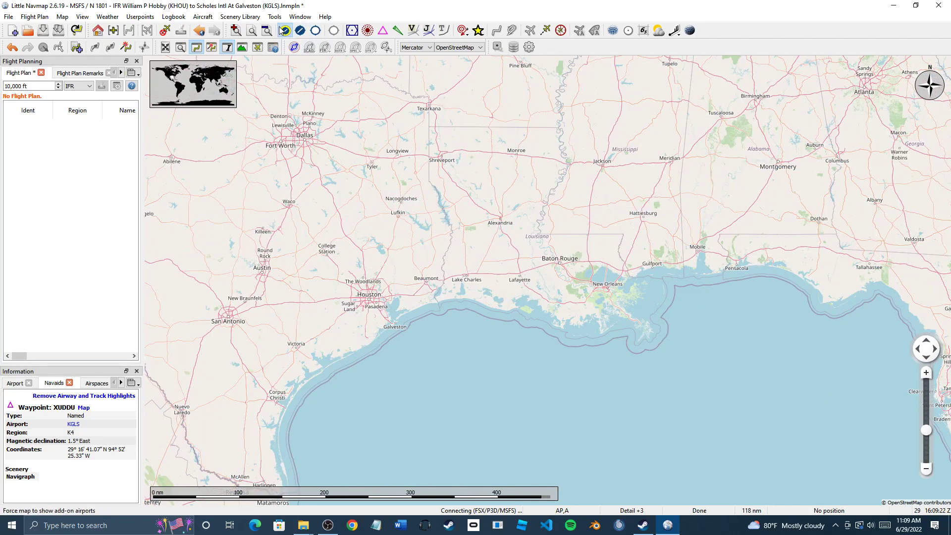
Pan and zoom the map to frame Hobby (KHOU), Ellington (KEFD) and nearby Houston airports
{"action": "left_click_drag", "start_coordinate": [305, 209], "coordinate": [426, 244]}
{"action": "scroll", "coordinate": [494, 350], "scroll_direction": "up", "scroll_amount": 1}
{"action": "scroll", "coordinate": [530, 377], "scroll_direction": "up", "scroll_amount": 2}
{"action": "left_click_drag", "start_coordinate": [468, 338], "coordinate": [402, 259]}
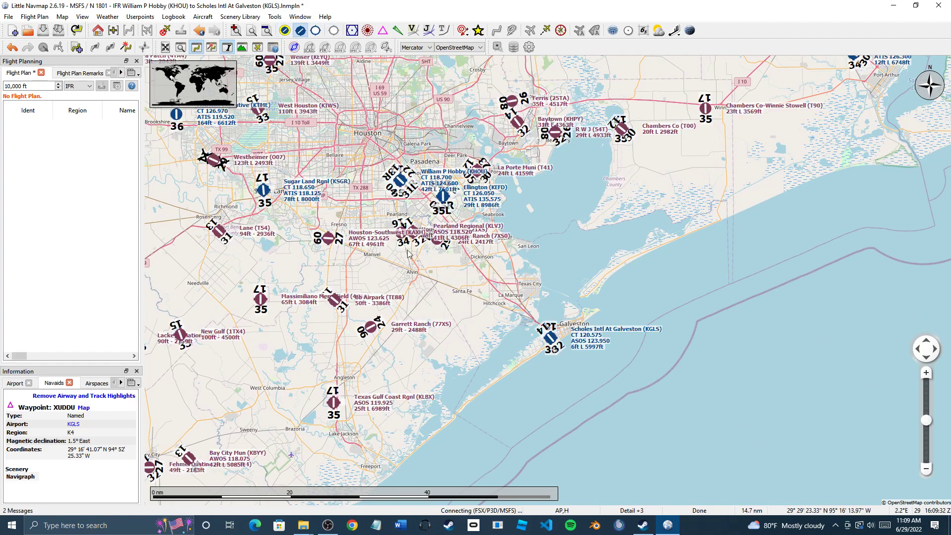
{"action": "scroll", "coordinate": [444, 299], "scroll_direction": "up", "scroll_amount": 2}
{"action": "left_click_drag", "start_coordinate": [462, 259], "coordinate": [533, 442]}
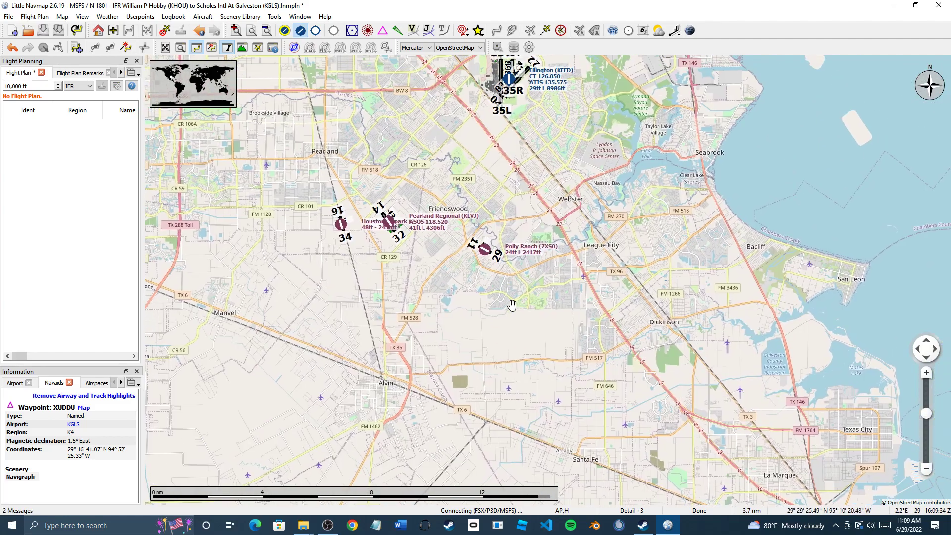
{"action": "left_click_drag", "start_coordinate": [442, 307], "coordinate": [481, 398]}
{"action": "left_click_drag", "start_coordinate": [531, 294], "coordinate": [484, 350]}
{"action": "left_click_drag", "start_coordinate": [538, 286], "coordinate": [634, 320]}
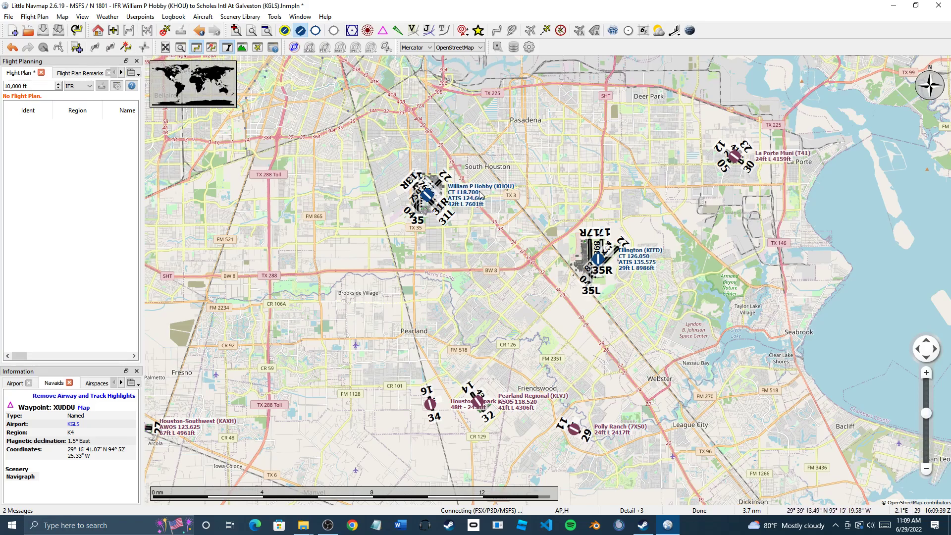
{"action": "scroll", "coordinate": [481, 194], "scroll_direction": "up", "scroll_amount": 2}
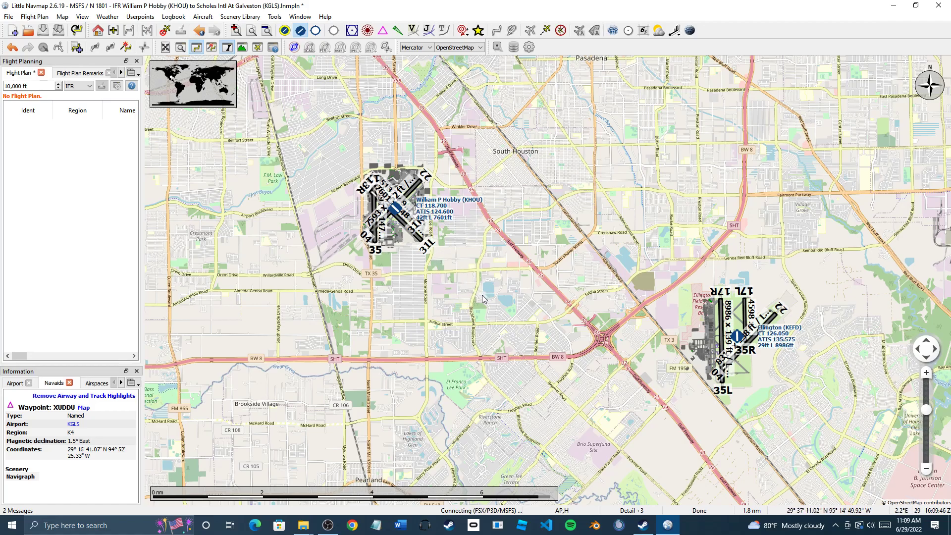
{"action": "scroll", "coordinate": [459, 301], "scroll_direction": "down", "scroll_amount": 4}
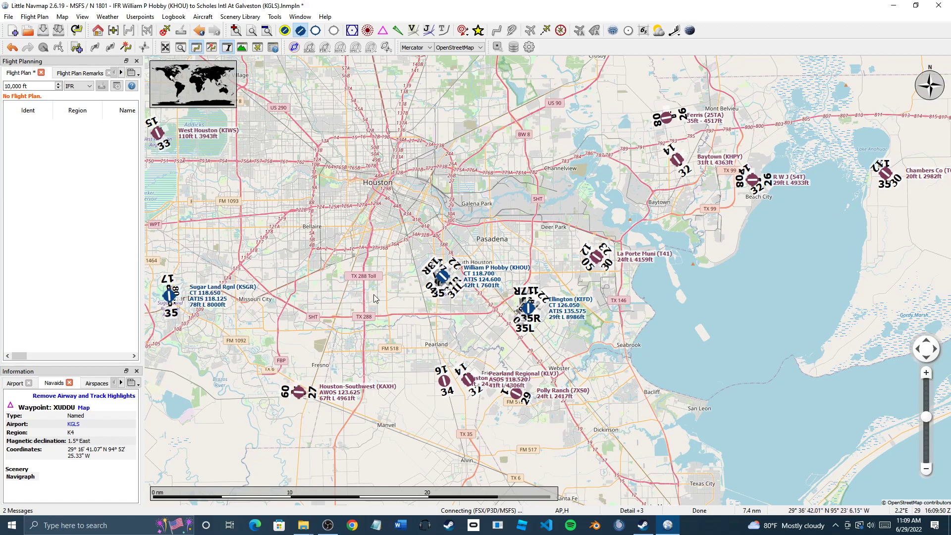
Select William P Hobby (KHOU) and widen the side panel to read its Airport tab, then narrow it again
{"action": "mouse_move", "coordinate": [445, 281]}
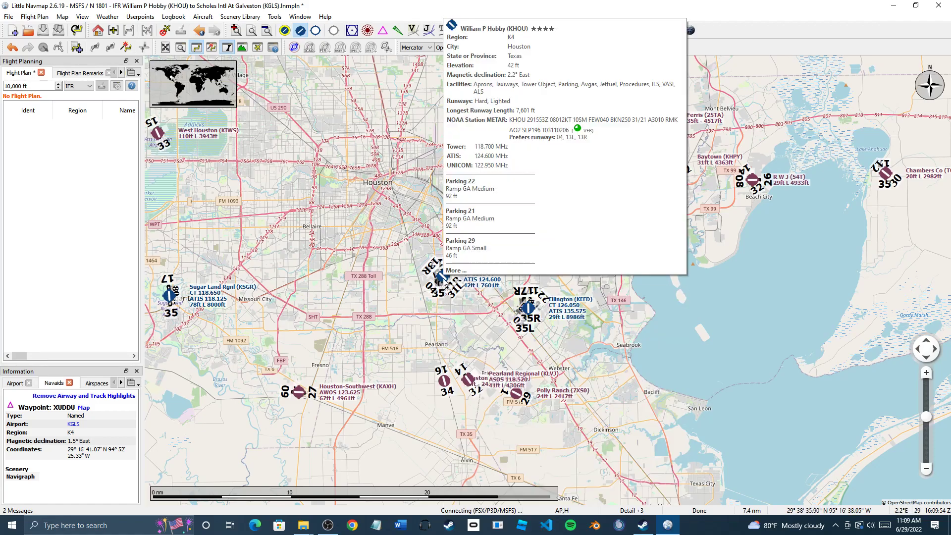
{"action": "left_click", "coordinate": [443, 280]}
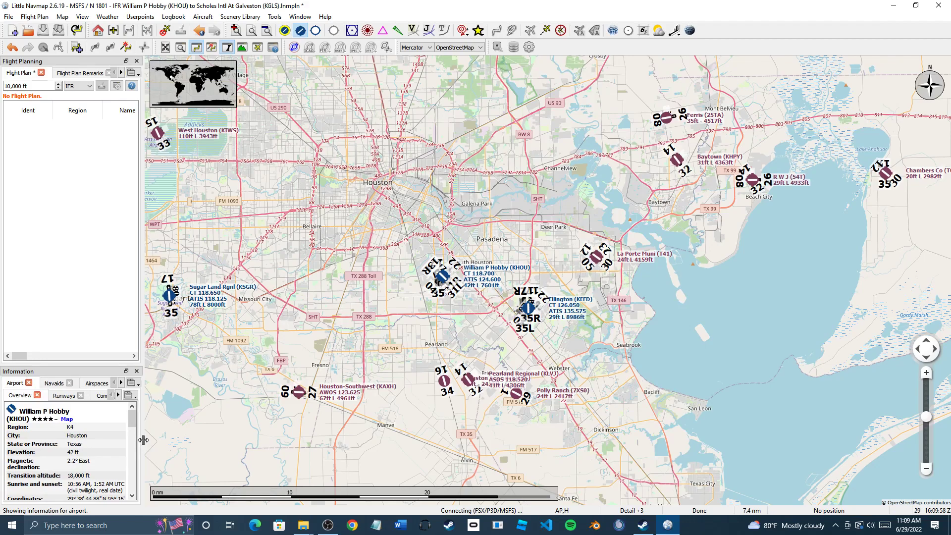
{"action": "left_click_drag", "start_coordinate": [143, 440], "coordinate": [335, 402]}
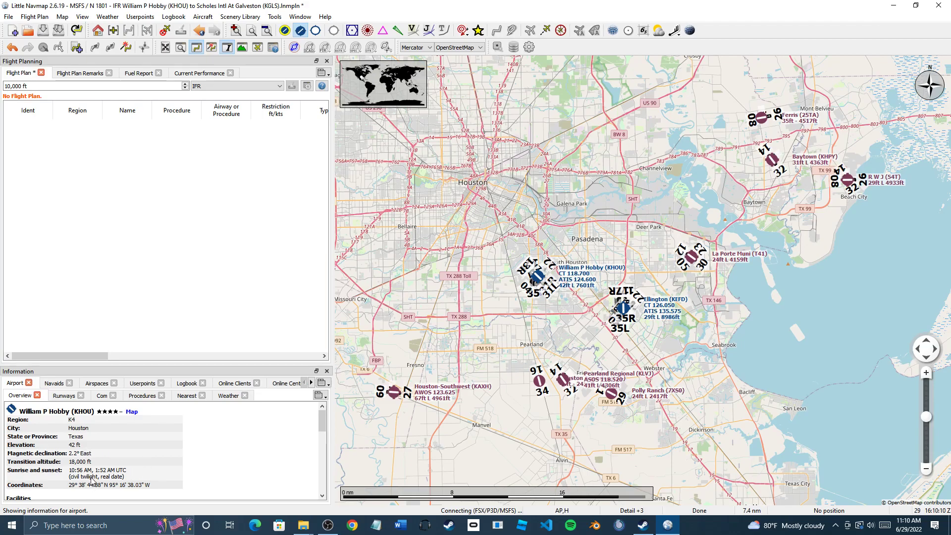
{"action": "scroll", "coordinate": [132, 478], "scroll_direction": "down", "scroll_amount": 8}
{"action": "scroll", "coordinate": [134, 478], "scroll_direction": "down", "scroll_amount": 3}
{"action": "scroll", "coordinate": [134, 478], "scroll_direction": "down", "scroll_amount": 5}
{"action": "scroll", "coordinate": [134, 478], "scroll_direction": "up", "scroll_amount": 10}
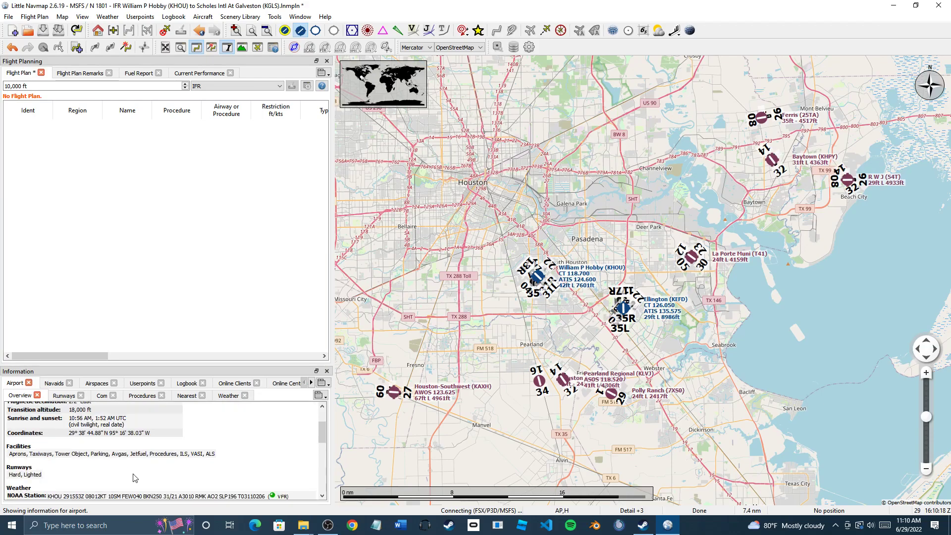
{"action": "scroll", "coordinate": [133, 478], "scroll_direction": "up", "scroll_amount": 3}
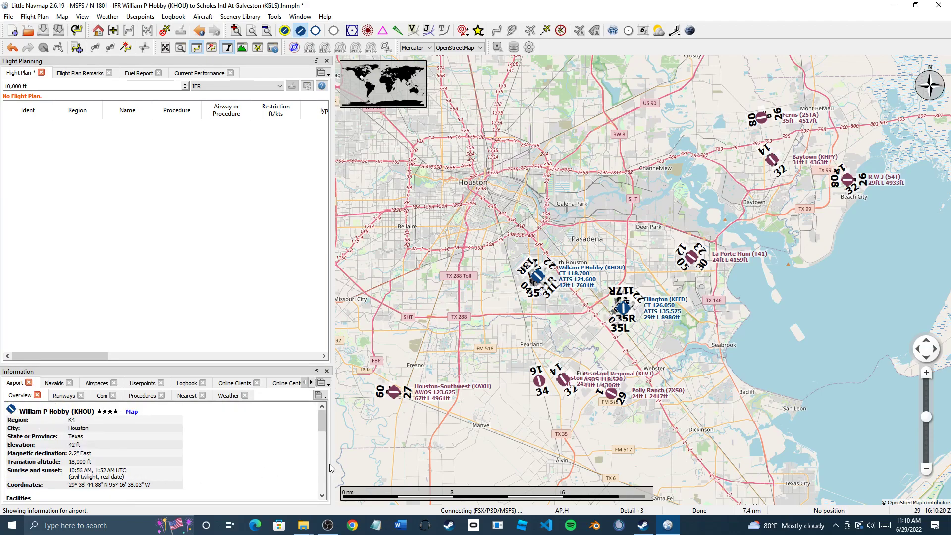
{"action": "left_click_drag", "start_coordinate": [334, 467], "coordinate": [141, 460]}
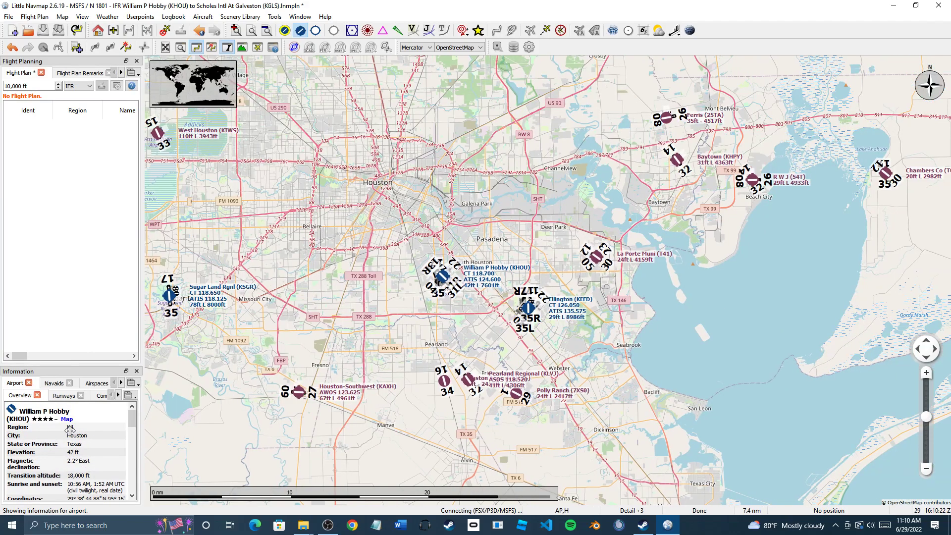
Navigate to Galveston and set Scholes Intl (KGLS) as departure, using Runway 14
{"action": "left_click_drag", "start_coordinate": [350, 436], "coordinate": [299, 407]}
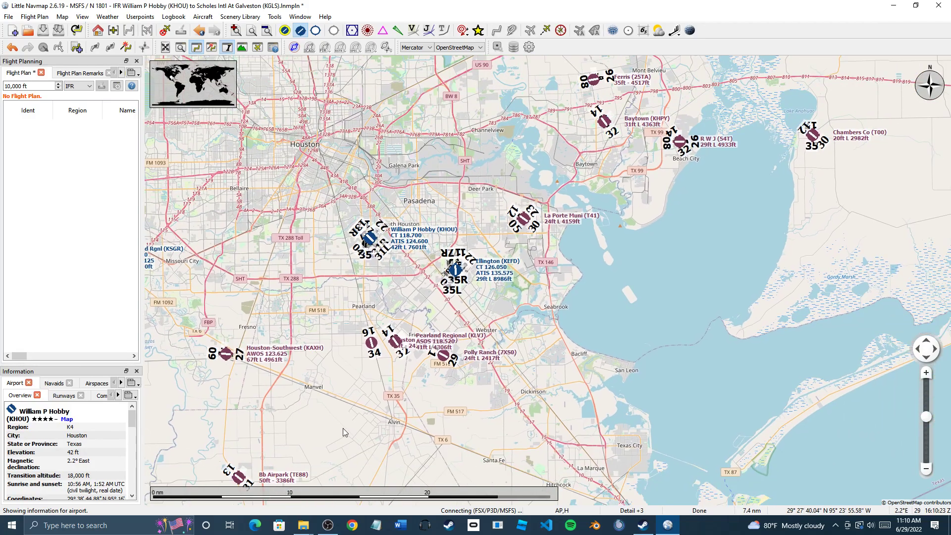
{"action": "left_click_drag", "start_coordinate": [416, 435], "coordinate": [365, 355]}
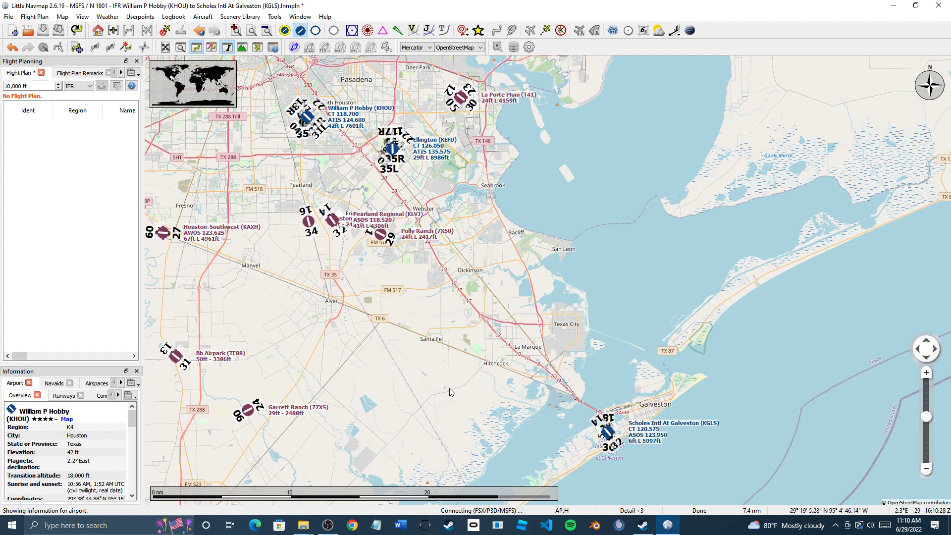
{"action": "left_click_drag", "start_coordinate": [487, 266], "coordinate": [461, 289]}
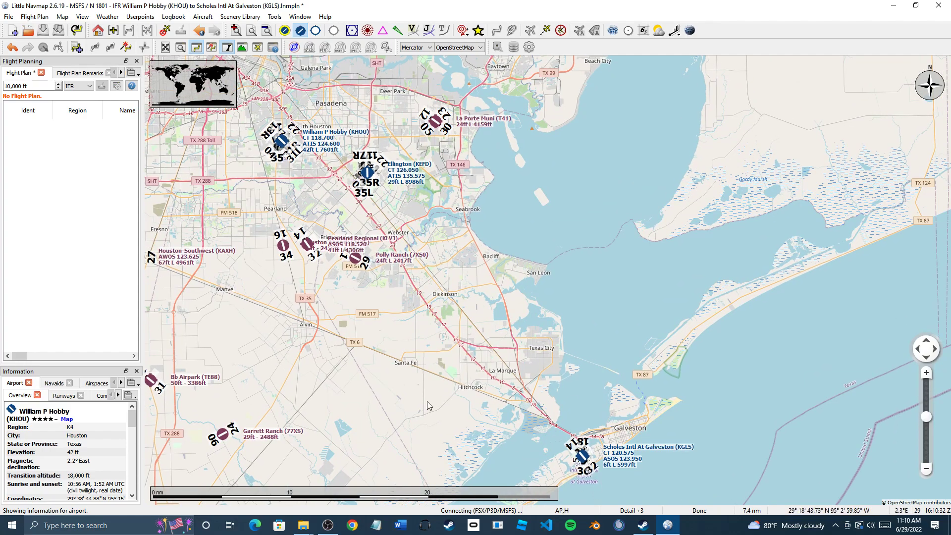
{"action": "scroll", "coordinate": [604, 489], "scroll_direction": "up", "scroll_amount": 2}
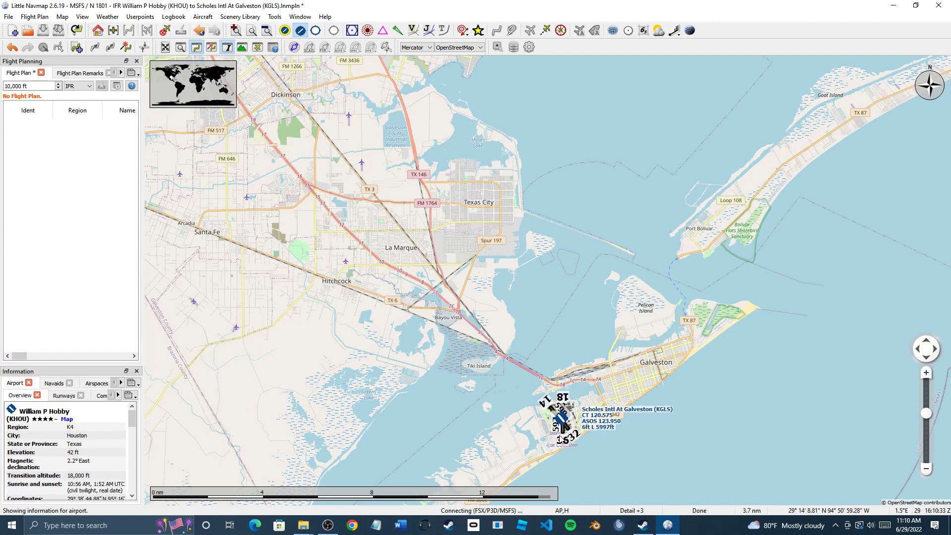
{"action": "scroll", "coordinate": [575, 463], "scroll_direction": "up", "scroll_amount": 2}
{"action": "scroll", "coordinate": [569, 453], "scroll_direction": "up", "scroll_amount": 2}
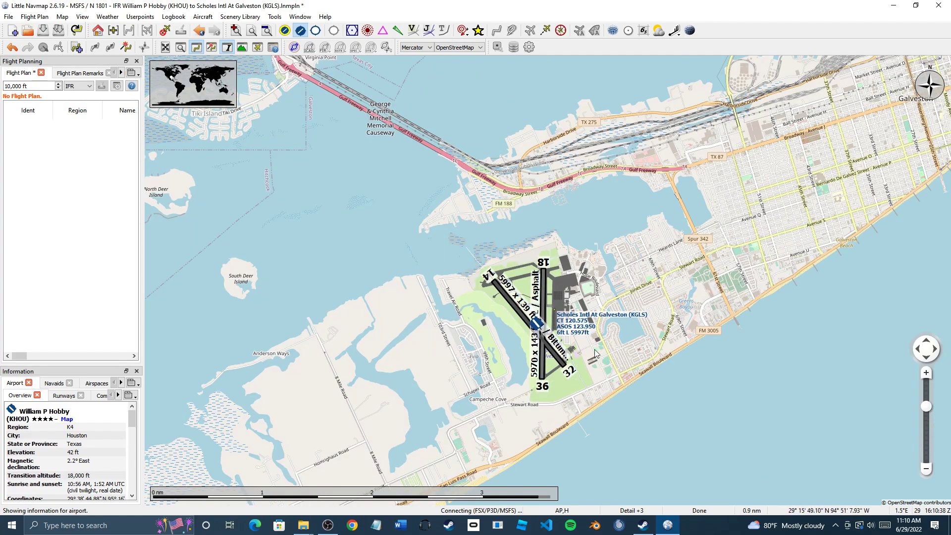
{"action": "right_click", "coordinate": [536, 325]}
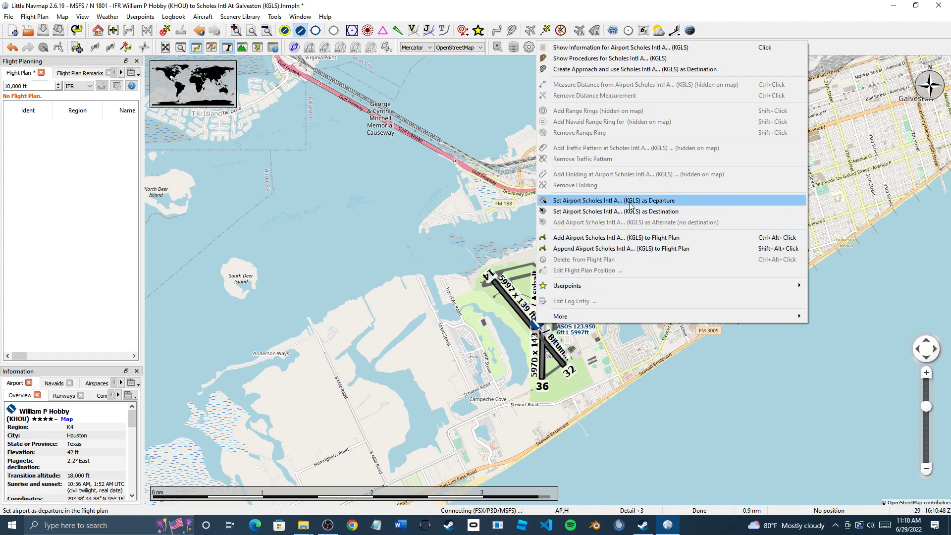
{"action": "left_click", "coordinate": [656, 204]}
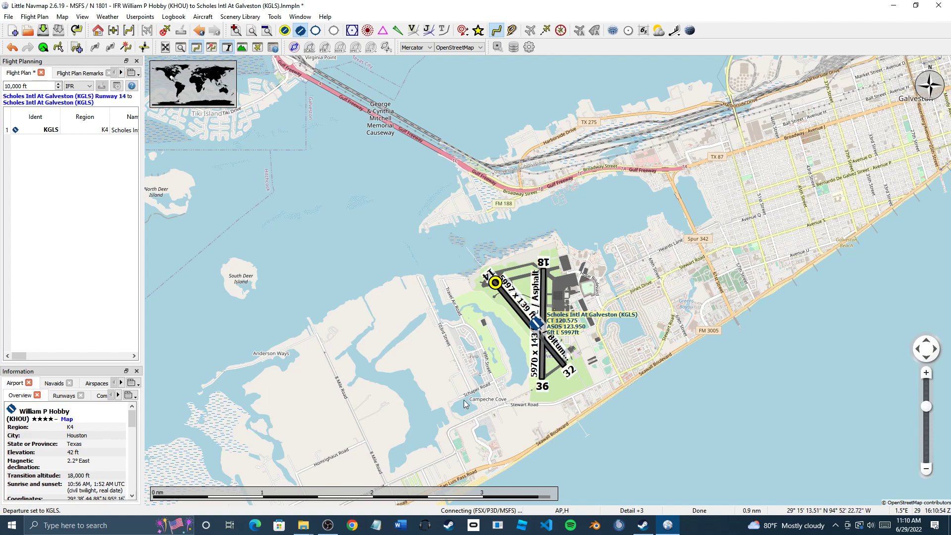
Set Hobby (KHOU) as destination, creating a 32 nm route from KGLS Runway 14
{"action": "scroll", "coordinate": [473, 416], "scroll_direction": "down", "scroll_amount": 3}
{"action": "scroll", "coordinate": [466, 404], "scroll_direction": "down", "scroll_amount": 5}
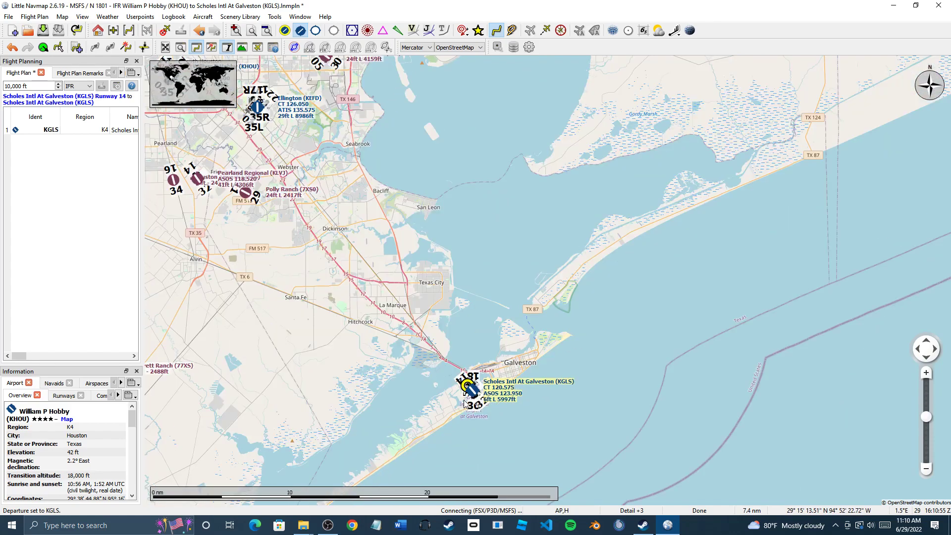
{"action": "left_click_drag", "start_coordinate": [416, 302], "coordinate": [447, 360]}
{"action": "scroll", "coordinate": [447, 366], "scroll_direction": "up", "scroll_amount": 2}
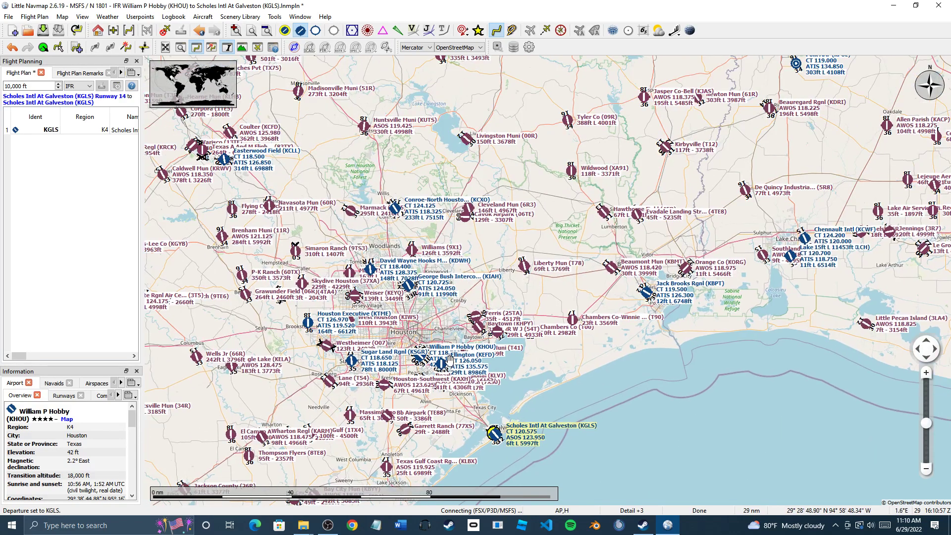
{"action": "scroll", "coordinate": [447, 379], "scroll_direction": "up", "scroll_amount": 3}
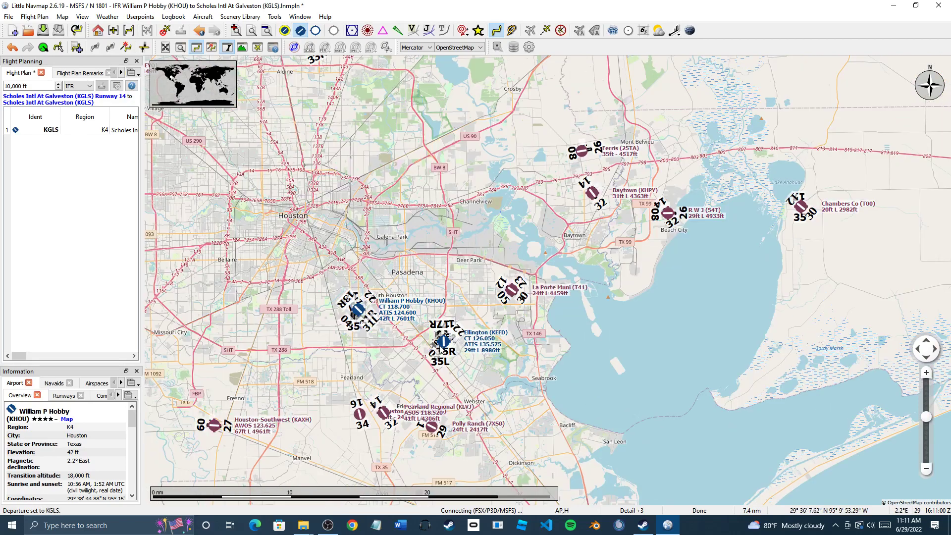
{"action": "left_click_drag", "start_coordinate": [436, 352], "coordinate": [557, 400]}
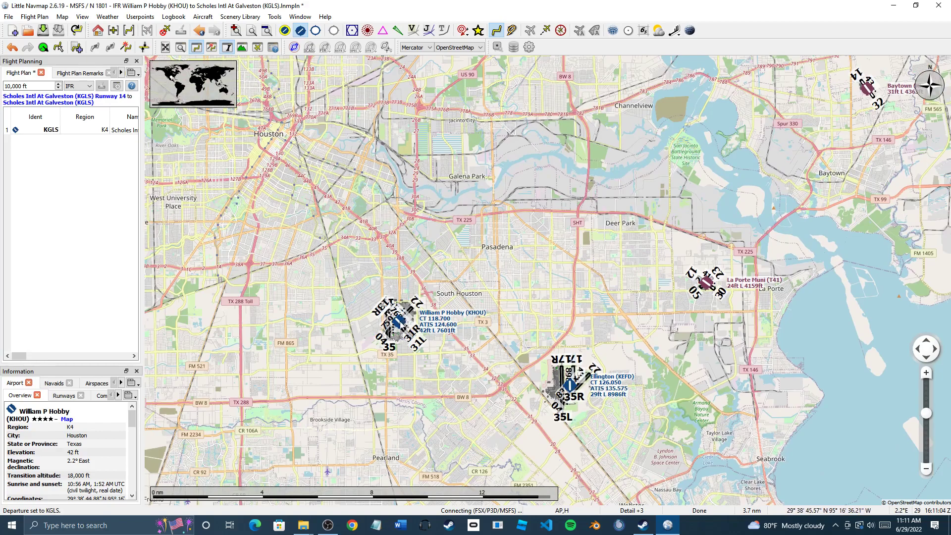
{"action": "right_click", "coordinate": [400, 320]}
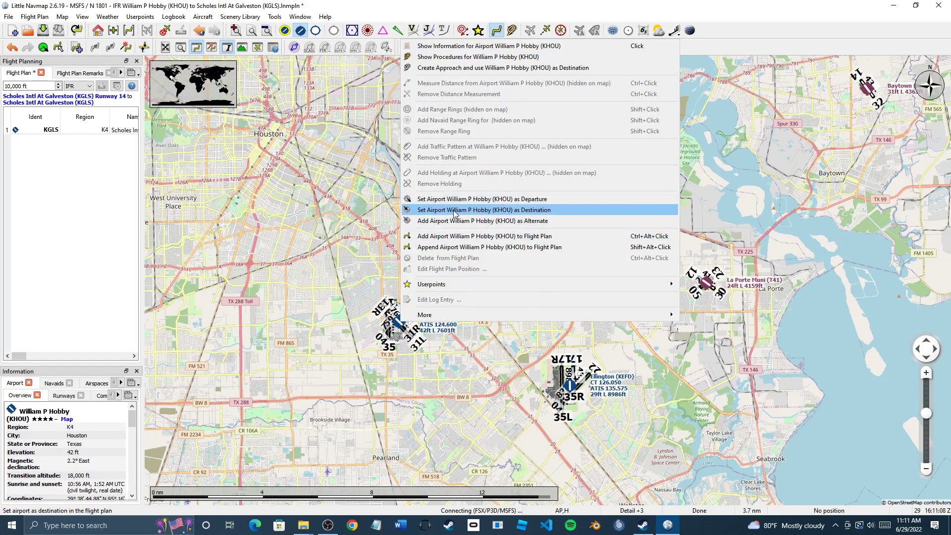
{"action": "left_click", "coordinate": [527, 213]}
{"action": "left_click_drag", "start_coordinate": [496, 417], "coordinate": [406, 261]}
{"action": "scroll", "coordinate": [406, 261], "scroll_direction": "down", "scroll_amount": 2}
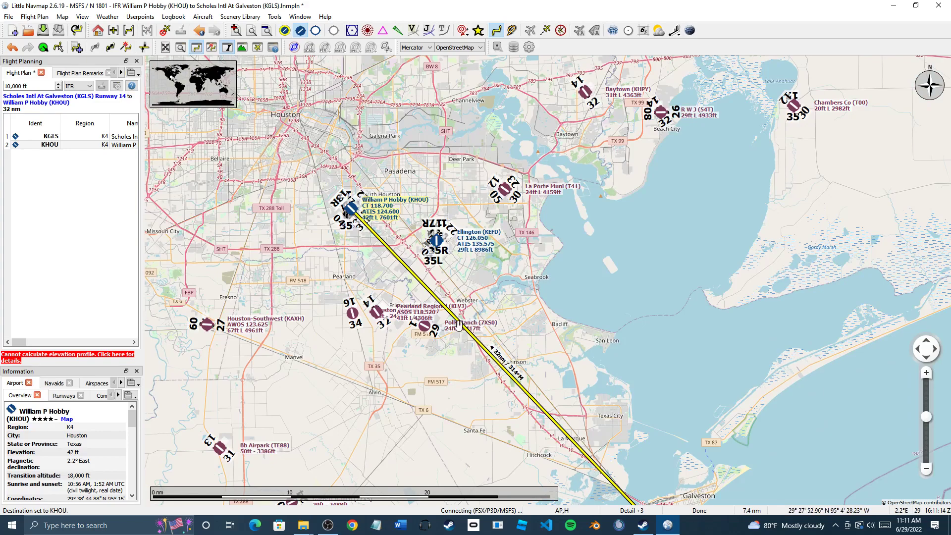
{"action": "scroll", "coordinate": [445, 319], "scroll_direction": "down", "scroll_amount": 3}
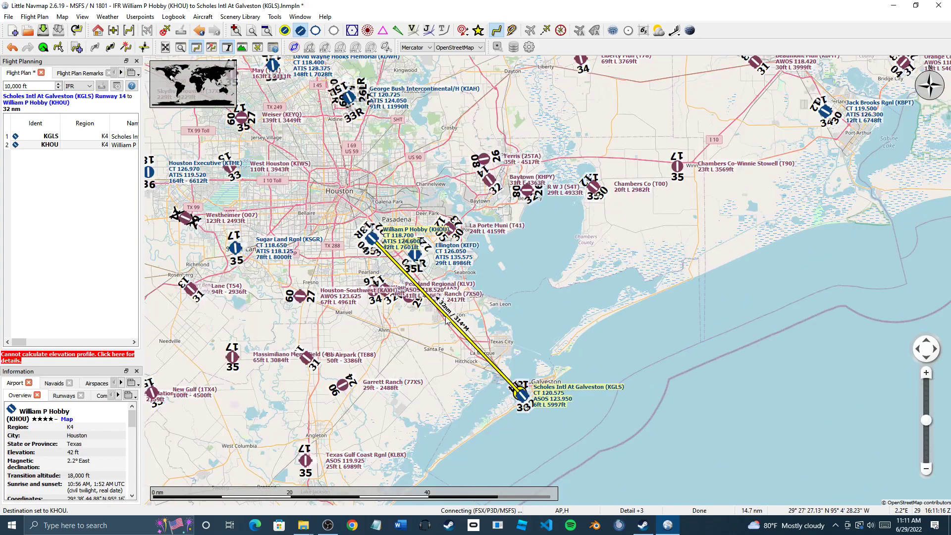
{"action": "scroll", "coordinate": [454, 343], "scroll_direction": "up", "scroll_amount": 2}
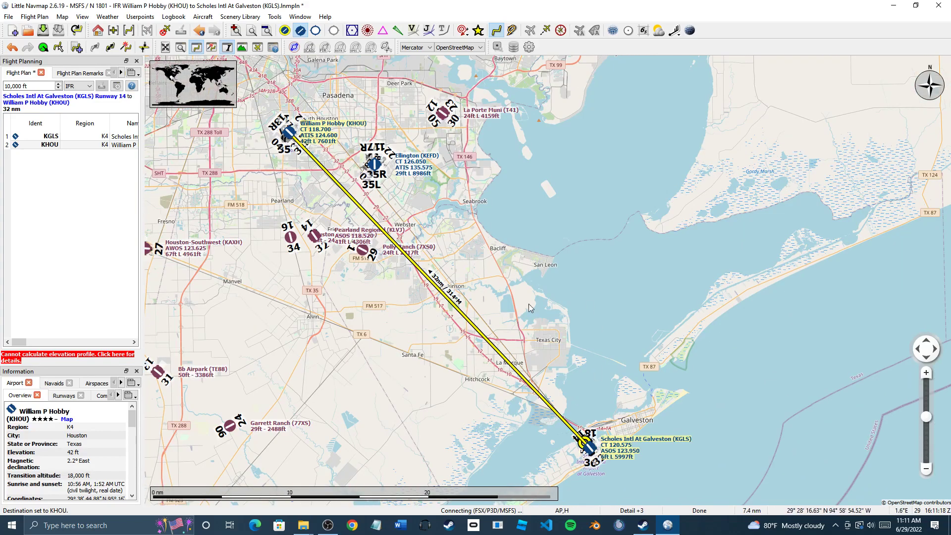
{"action": "mouse_move", "coordinate": [523, 448]}
{"action": "left_mouse_down"}
{"action": "mouse_move", "coordinate": [459, 402]}
{"action": "mouse_move", "coordinate": [515, 456]}
{"action": "left_mouse_up"}
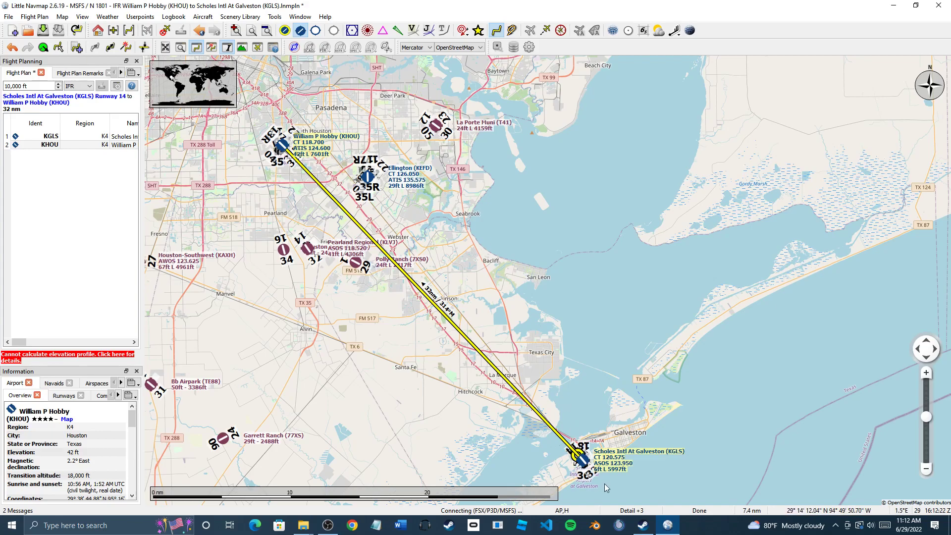
{"action": "scroll", "coordinate": [604, 483], "scroll_direction": "up", "scroll_amount": 1}
{"action": "scroll", "coordinate": [529, 439], "scroll_direction": "down", "scroll_amount": 1}
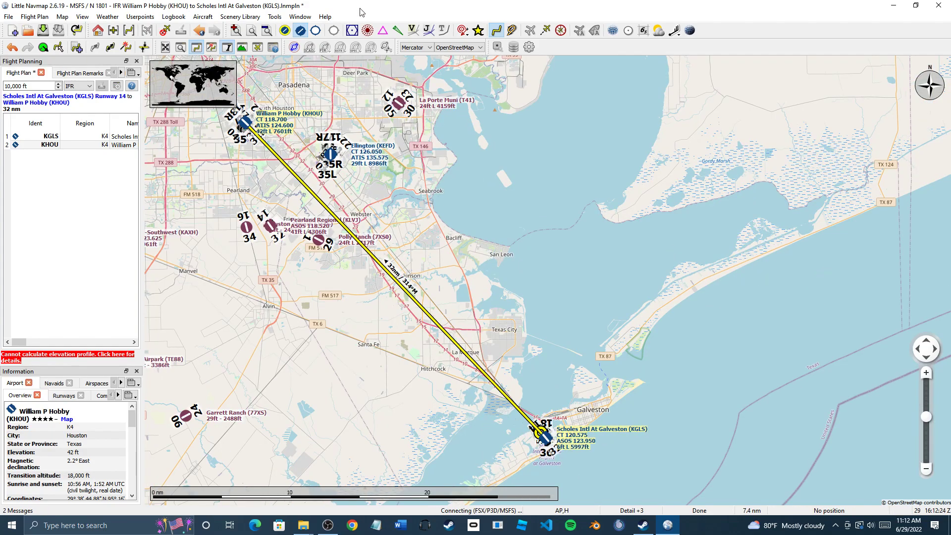
Turn on waypoint display on the map
{"action": "left_click", "coordinate": [383, 32]}
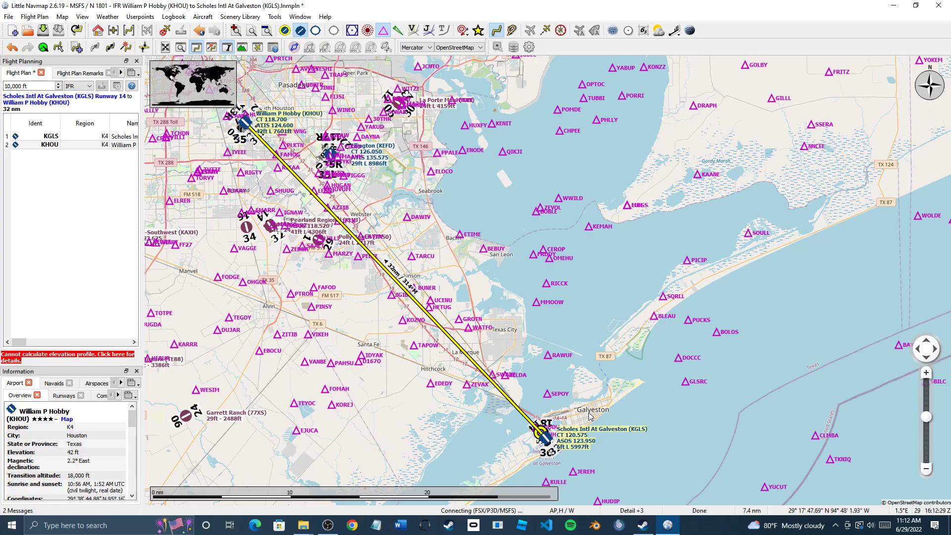
{"action": "scroll", "coordinate": [590, 414], "scroll_direction": "down", "scroll_amount": 3}
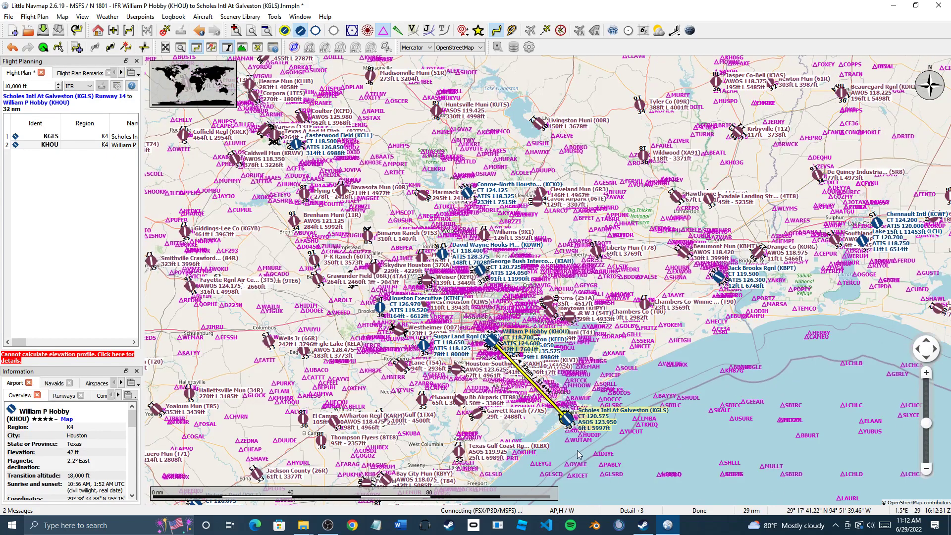
{"action": "scroll", "coordinate": [566, 412], "scroll_direction": "down", "scroll_amount": 1}
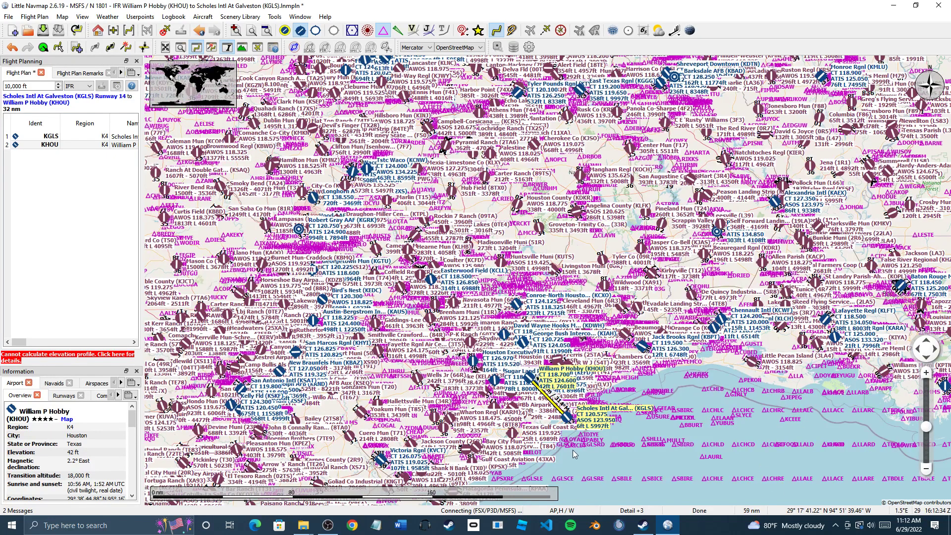
{"action": "scroll", "coordinate": [572, 450], "scroll_direction": "down", "scroll_amount": 2}
{"action": "scroll", "coordinate": [547, 411], "scroll_direction": "up", "scroll_amount": 4}
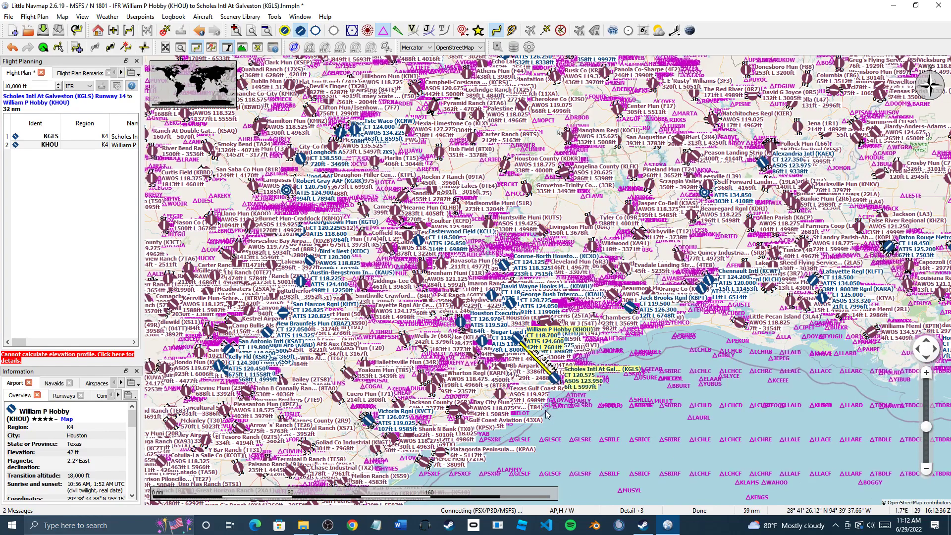
{"action": "scroll", "coordinate": [508, 314], "scroll_direction": "up", "scroll_amount": 1}
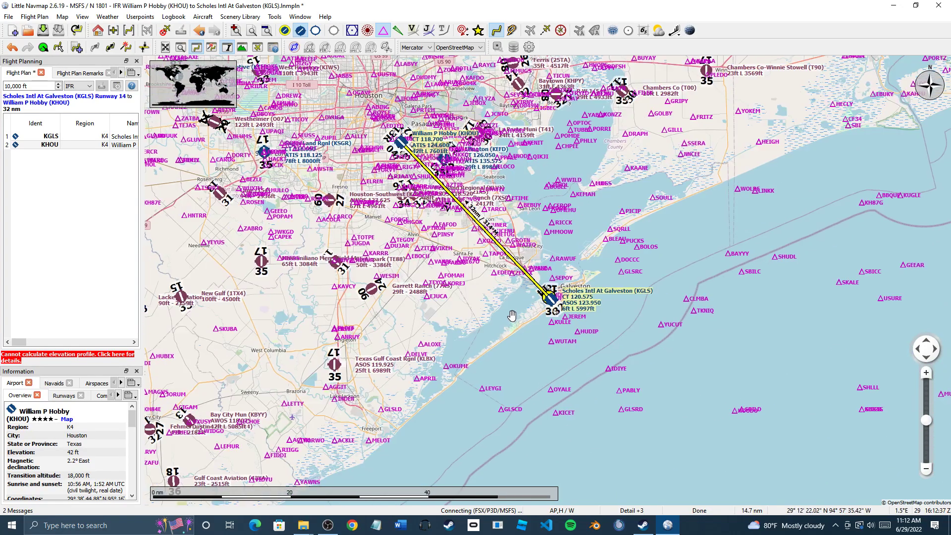
Frame the Scholes runways, then zoom out to show Galveston Bay and the route toward KHOU
{"action": "mouse_move", "coordinate": [542, 356]}
{"action": "left_mouse_down"}
{"action": "mouse_move", "coordinate": [554, 372]}
{"action": "mouse_move", "coordinate": [551, 365]}
{"action": "left_mouse_up"}
{"action": "scroll", "coordinate": [640, 416], "scroll_direction": "up", "scroll_amount": 2}
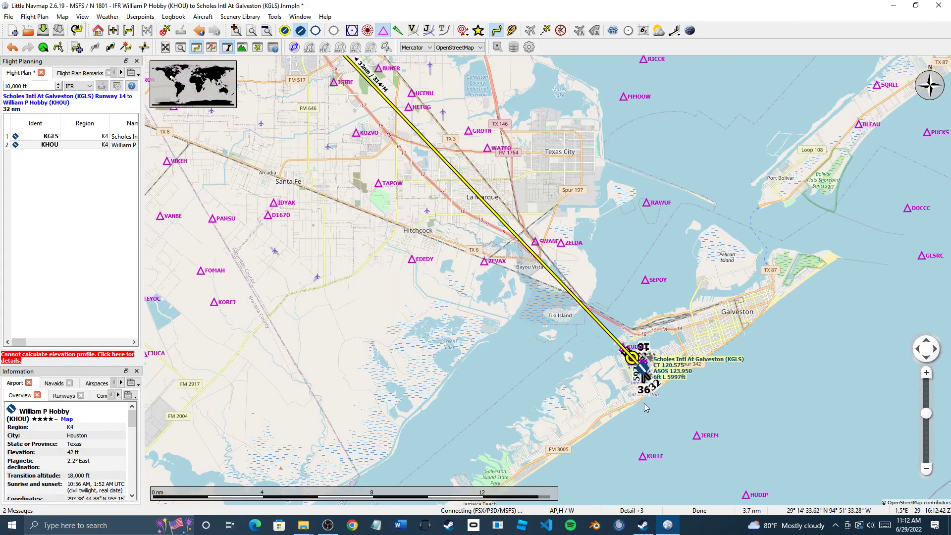
{"action": "scroll", "coordinate": [644, 383], "scroll_direction": "up", "scroll_amount": 1}
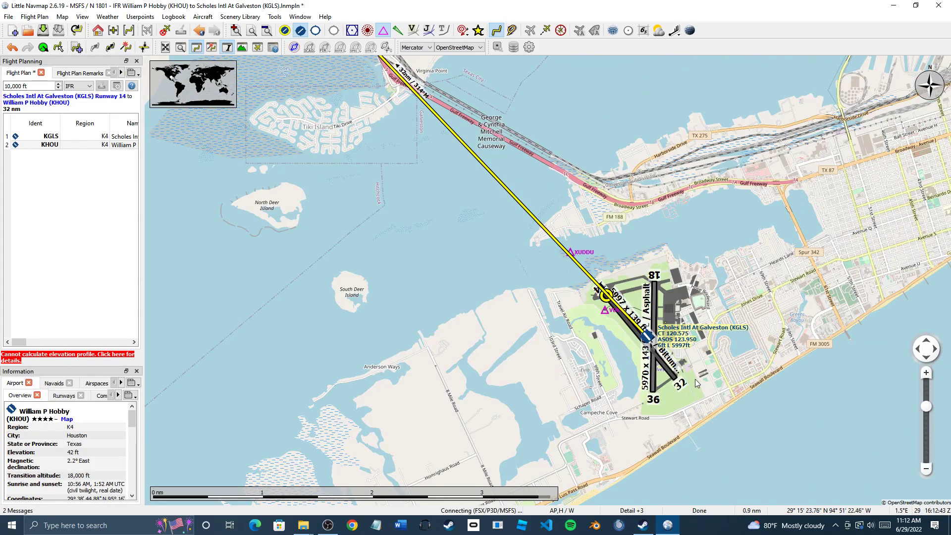
{"action": "scroll", "coordinate": [693, 384], "scroll_direction": "up", "scroll_amount": 3}
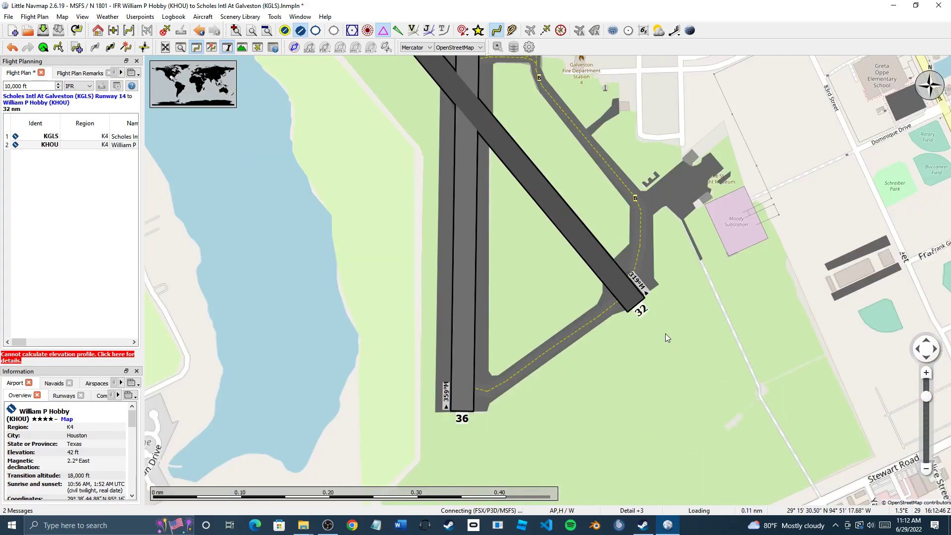
{"action": "left_click_drag", "start_coordinate": [658, 383], "coordinate": [685, 461]}
{"action": "left_click_drag", "start_coordinate": [627, 334], "coordinate": [643, 368]}
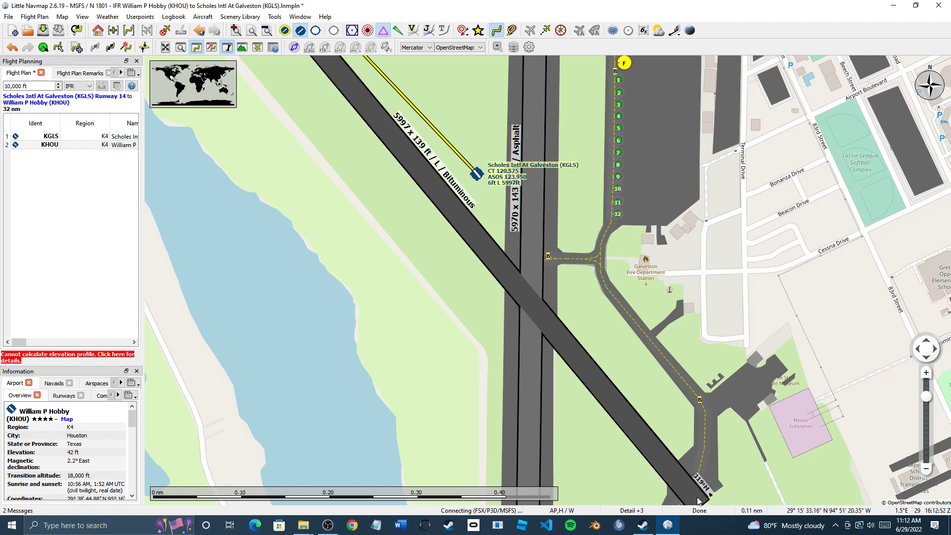
{"action": "left_click_drag", "start_coordinate": [658, 453], "coordinate": [593, 309]}
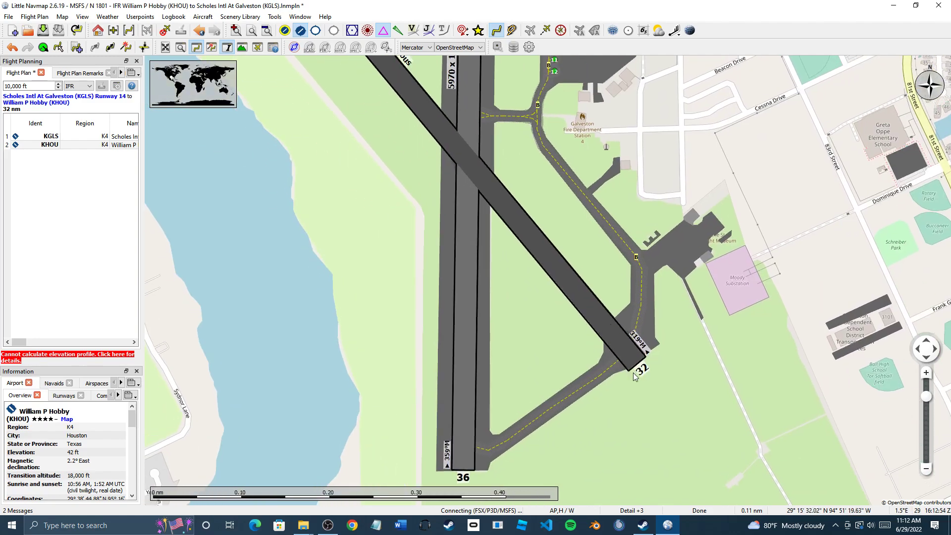
{"action": "left_click_drag", "start_coordinate": [583, 330], "coordinate": [712, 447]}
{"action": "scroll", "coordinate": [712, 446], "scroll_direction": "down", "scroll_amount": 1}
{"action": "scroll", "coordinate": [668, 423], "scroll_direction": "down", "scroll_amount": 1}
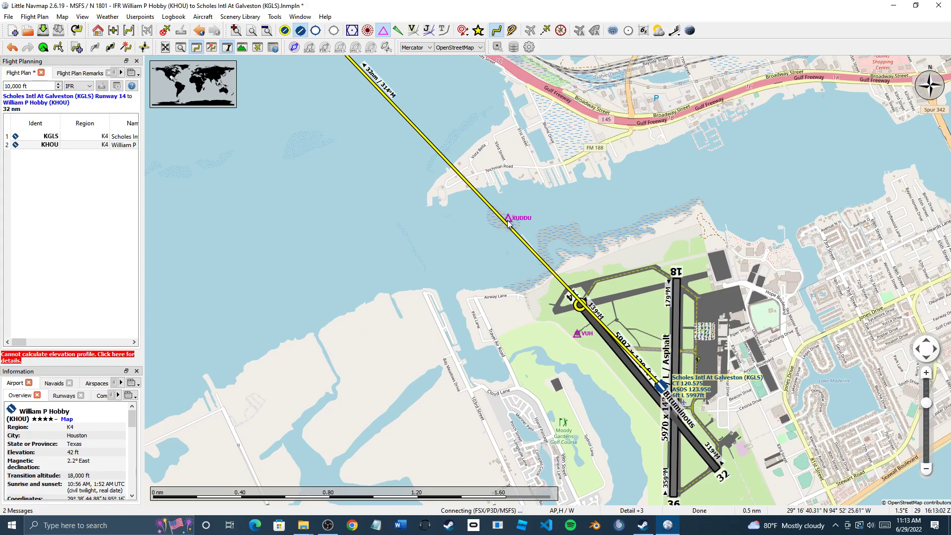
Insert waypoint XUDDU between KGLS and KHOU, giving a three-leg 32 nm plan
{"action": "mouse_move", "coordinate": [506, 221]}
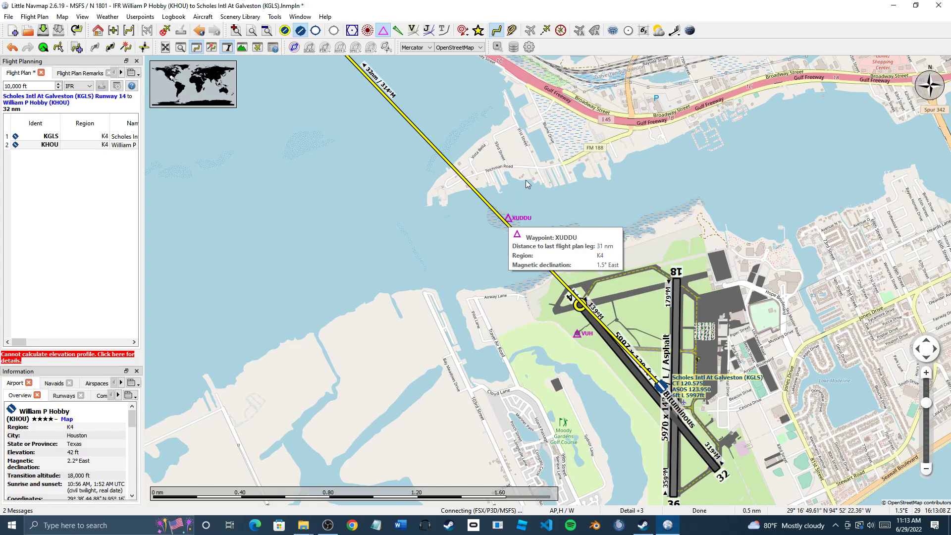
{"action": "right_click", "coordinate": [509, 222]}
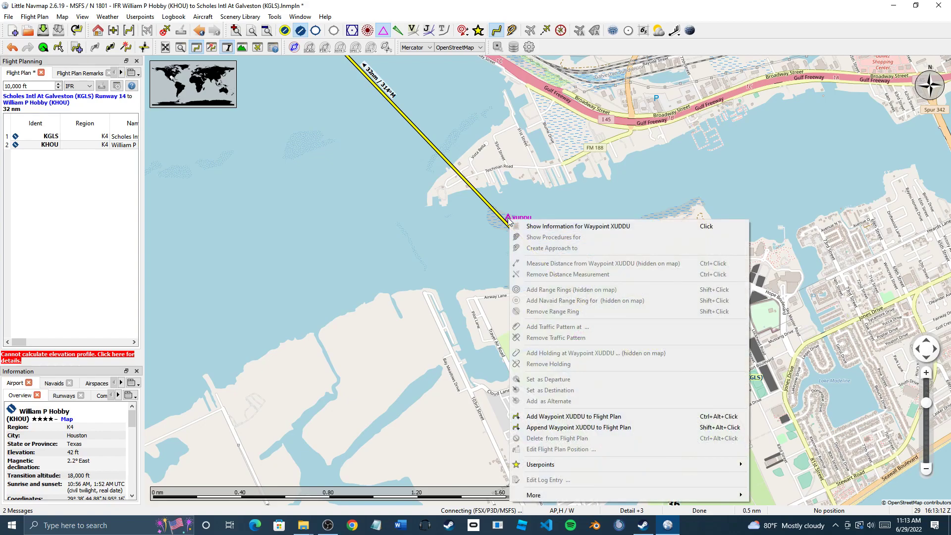
{"action": "left_click", "coordinate": [571, 418]}
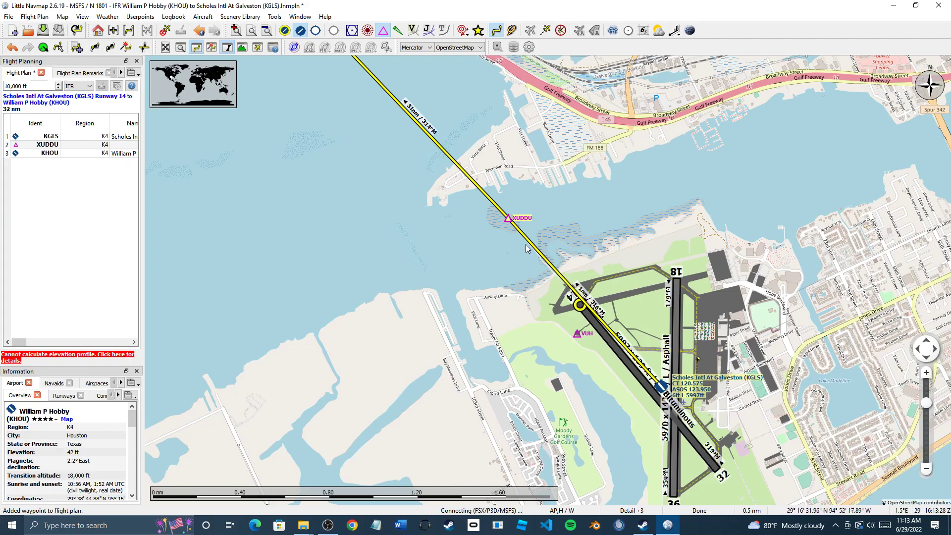
Add waypoint FAMOG near Hobby after XUDDU, making the route KGLS–XUDDU–FAMOG–KHOU
{"action": "scroll", "coordinate": [561, 416], "scroll_direction": "down", "scroll_amount": 3}
{"action": "left_click_drag", "start_coordinate": [529, 370], "coordinate": [571, 396]}
{"action": "left_click_drag", "start_coordinate": [486, 372], "coordinate": [601, 454]}
{"action": "scroll", "coordinate": [601, 454], "scroll_direction": "down", "scroll_amount": 1}
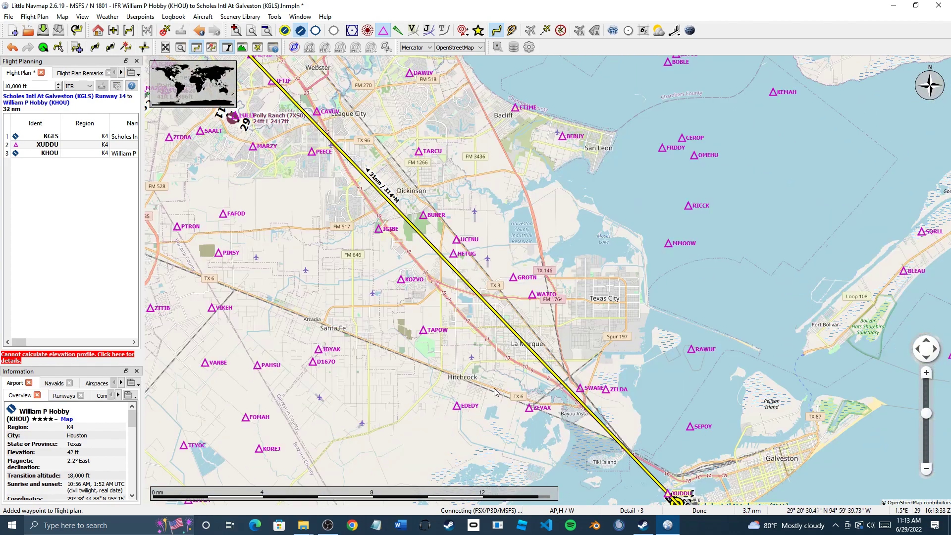
{"action": "scroll", "coordinate": [498, 388], "scroll_direction": "down", "scroll_amount": 1}
{"action": "left_click_drag", "start_coordinate": [360, 232], "coordinate": [479, 333]}
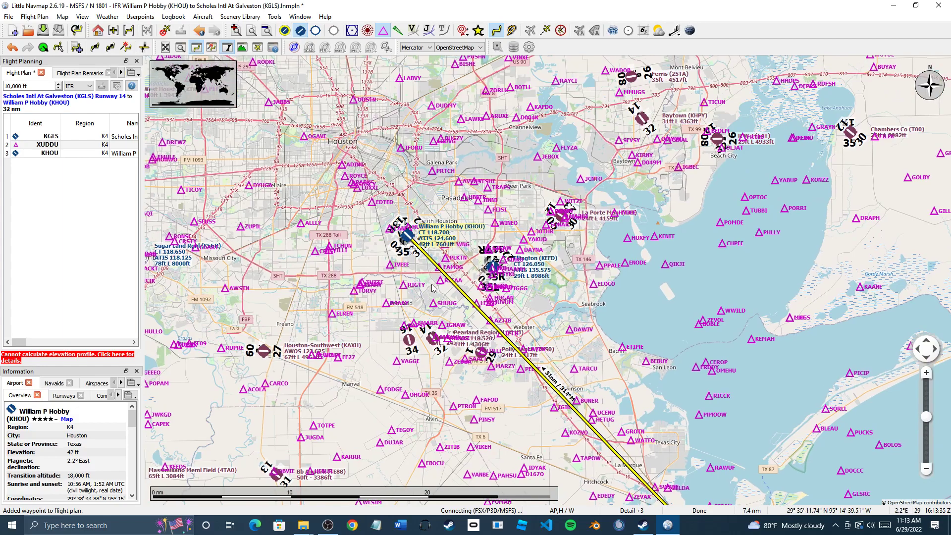
{"action": "scroll", "coordinate": [435, 284], "scroll_direction": "up", "scroll_amount": 1}
{"action": "scroll", "coordinate": [438, 258], "scroll_direction": "up", "scroll_amount": 1}
{"action": "left_click_drag", "start_coordinate": [429, 251], "coordinate": [455, 288]}
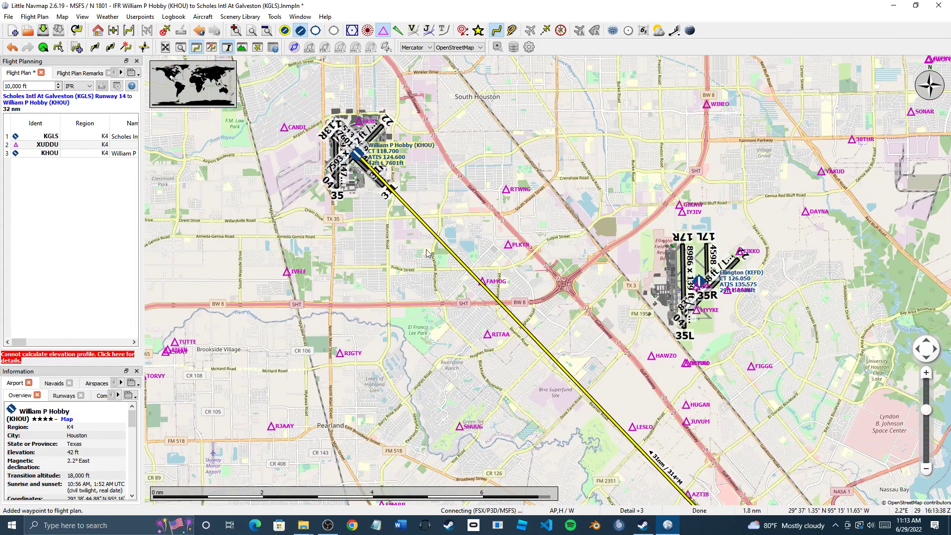
{"action": "left_click_drag", "start_coordinate": [410, 266], "coordinate": [391, 253]}
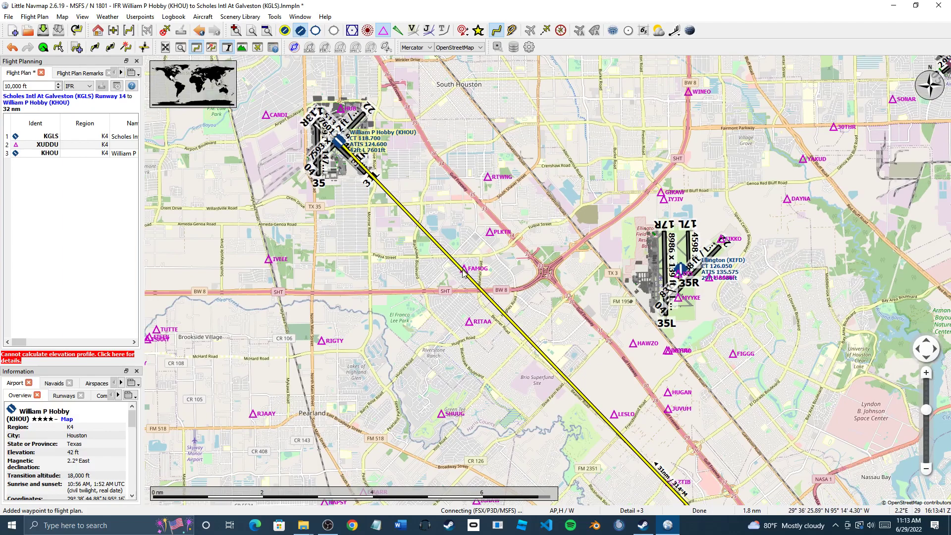
{"action": "mouse_move", "coordinate": [463, 272]}
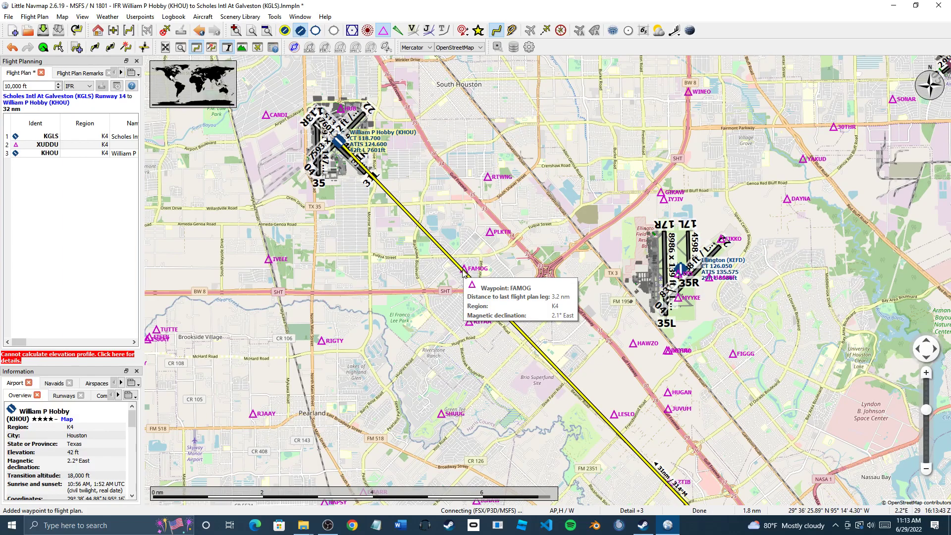
{"action": "right_click", "coordinate": [464, 273]}
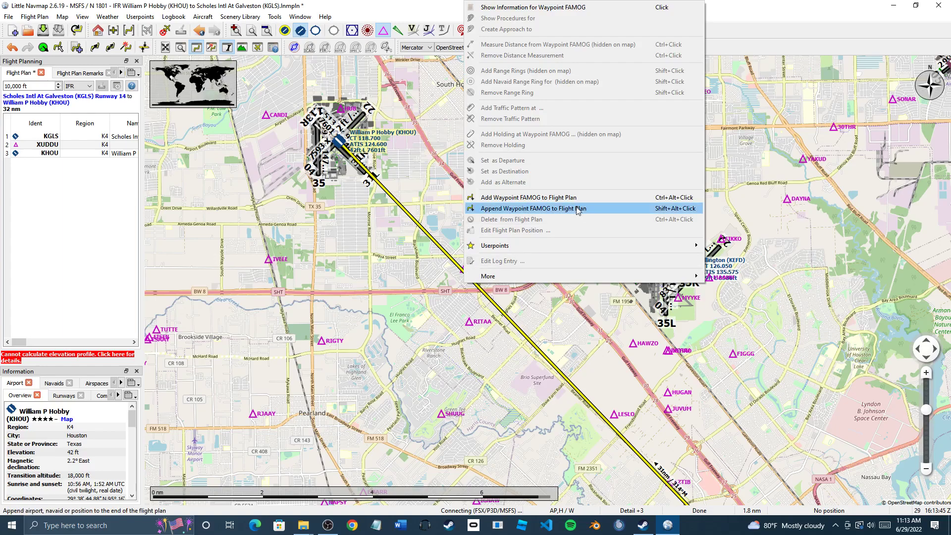
{"action": "left_click", "coordinate": [569, 197]}
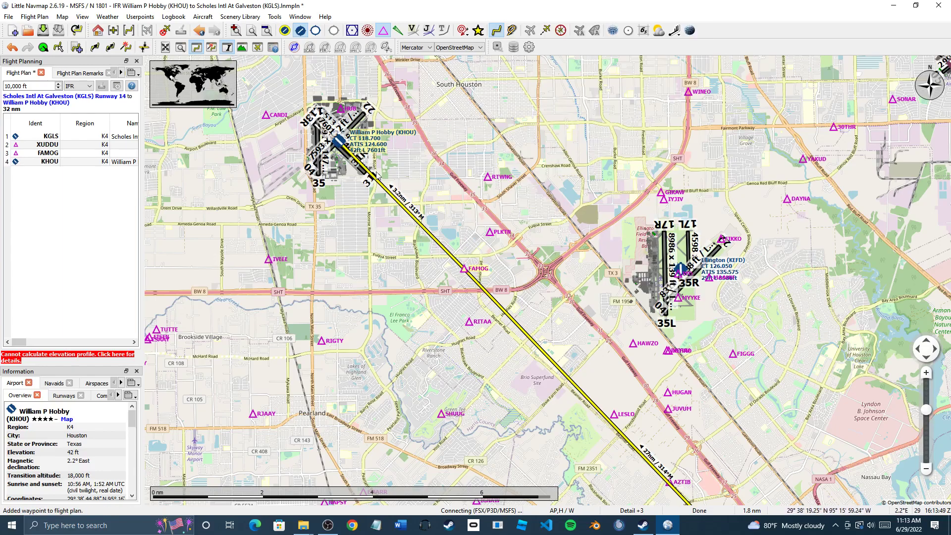
Hide non-plan waypoints and frame the 32 nm KGLS–XUDDU–FAMOG–KHOU route
{"action": "left_click_drag", "start_coordinate": [441, 281], "coordinate": [418, 253]}
{"action": "scroll", "coordinate": [417, 253], "scroll_direction": "down", "scroll_amount": 4}
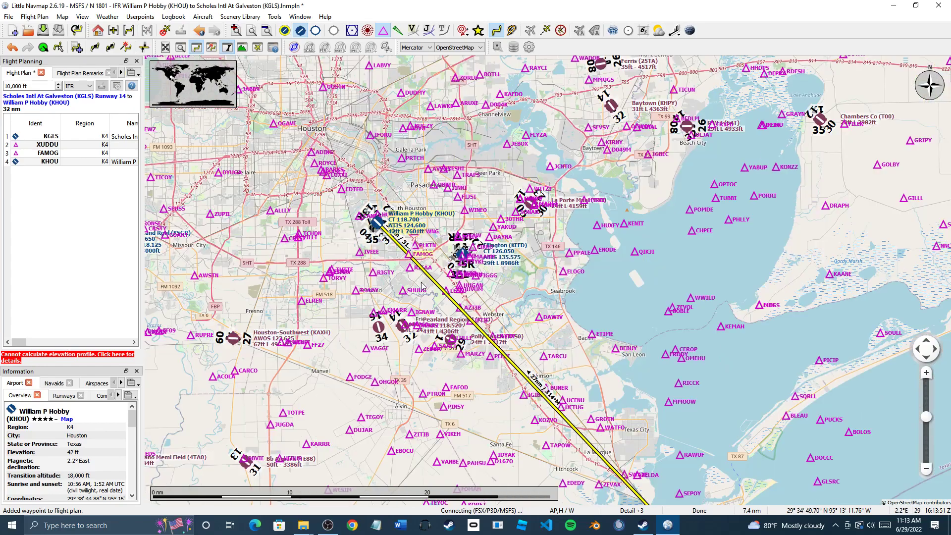
{"action": "scroll", "coordinate": [507, 363], "scroll_direction": "up", "scroll_amount": 1}
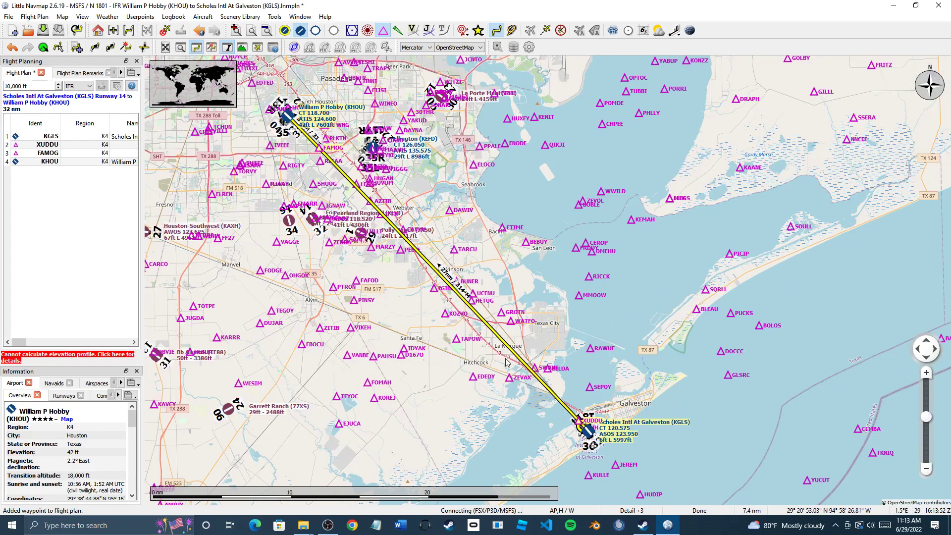
{"action": "left_click", "coordinate": [383, 31]}
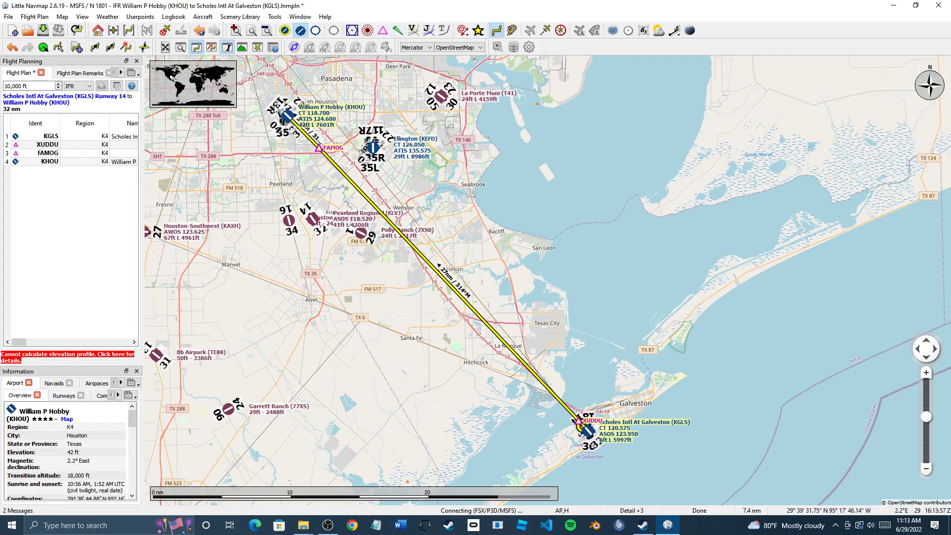
{"action": "left_click_drag", "start_coordinate": [438, 286], "coordinate": [541, 397]}
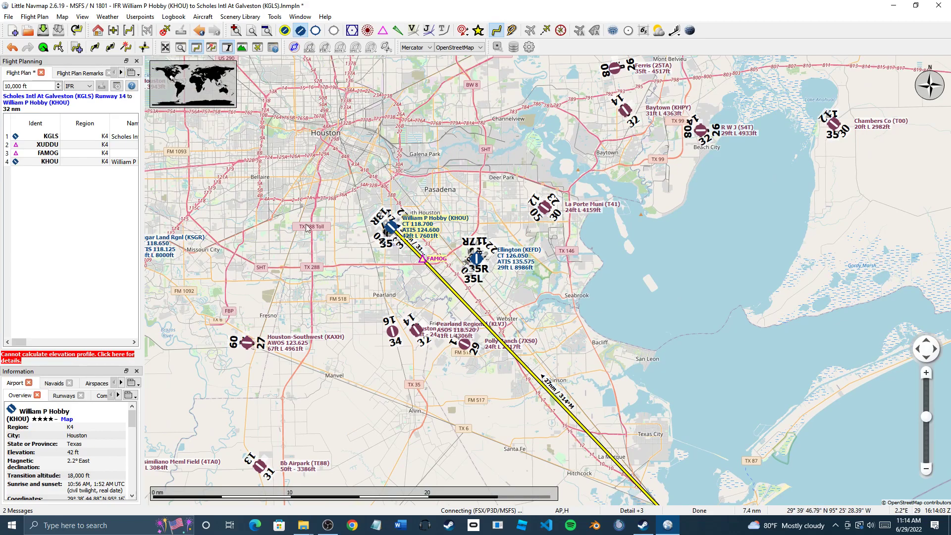
{"action": "left_click_drag", "start_coordinate": [500, 366], "coordinate": [432, 276]}
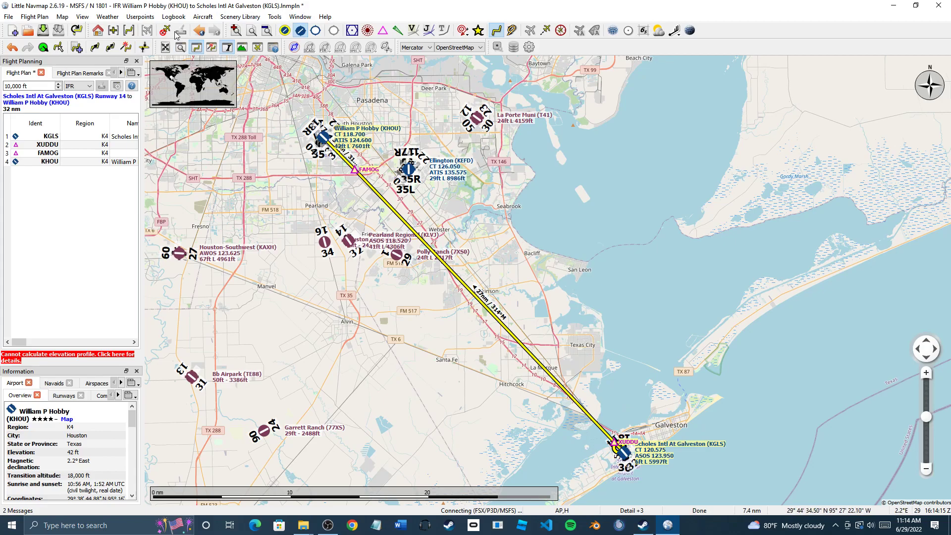
{"action": "left_click", "coordinate": [236, 18]}
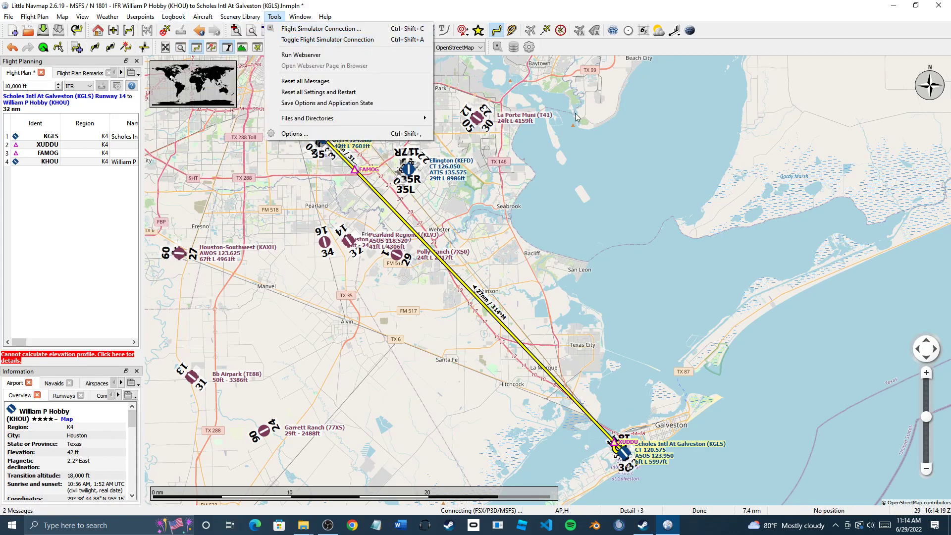
{"action": "mouse_move", "coordinate": [294, 16]}
{"action": "mouse_move", "coordinate": [240, 17]}
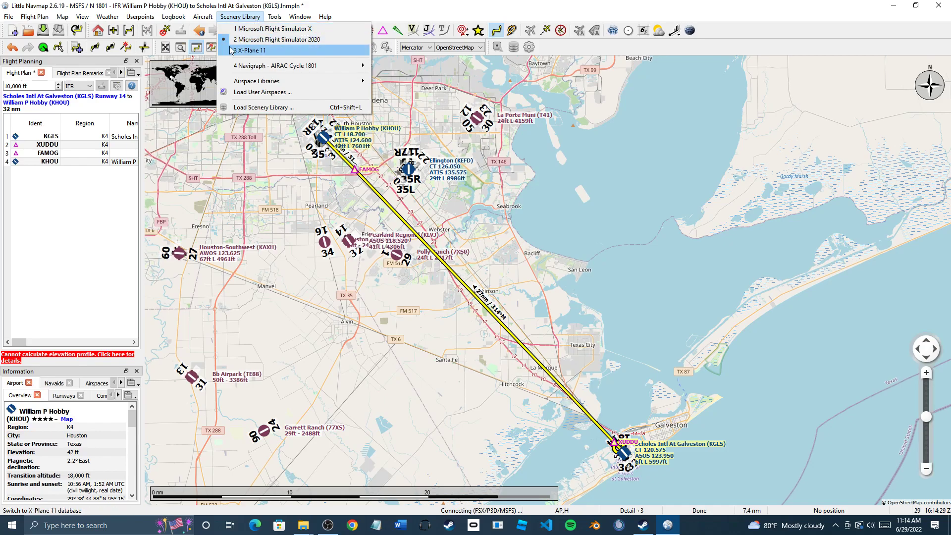
{"action": "left_click", "coordinate": [169, 176]}
{"action": "left_click", "coordinate": [643, 525]}
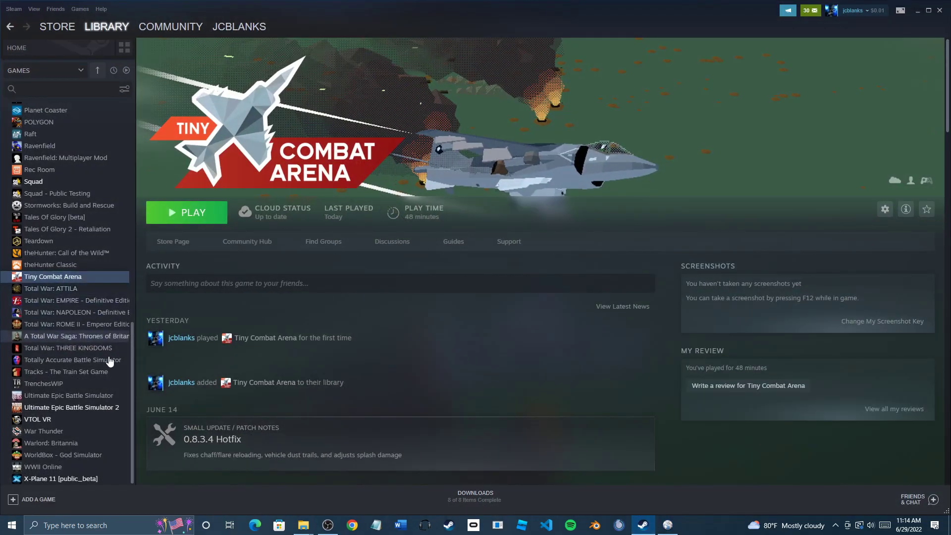
{"action": "scroll", "coordinate": [105, 320], "scroll_direction": "up", "scroll_amount": 3}
{"action": "scroll", "coordinate": [107, 320], "scroll_direction": "up", "scroll_amount": 3}
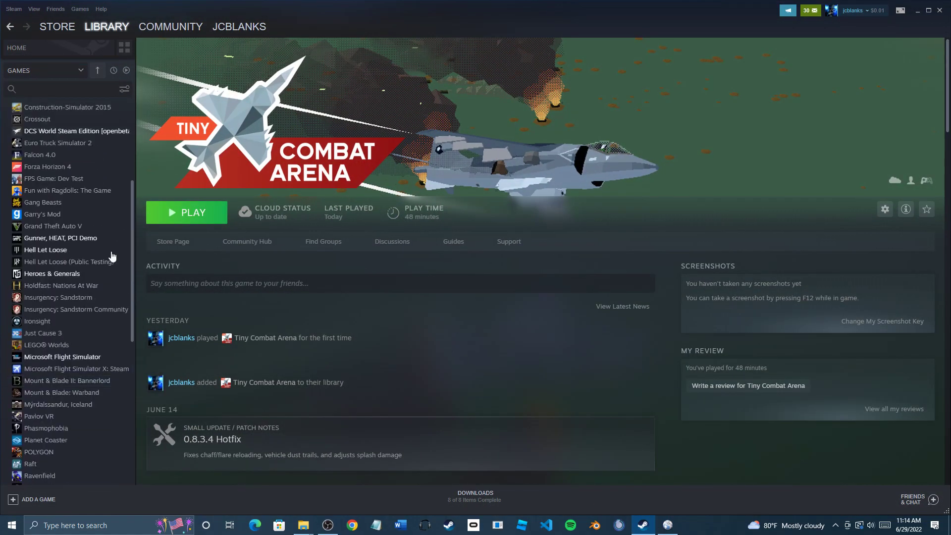
{"action": "left_click", "coordinate": [102, 357]}
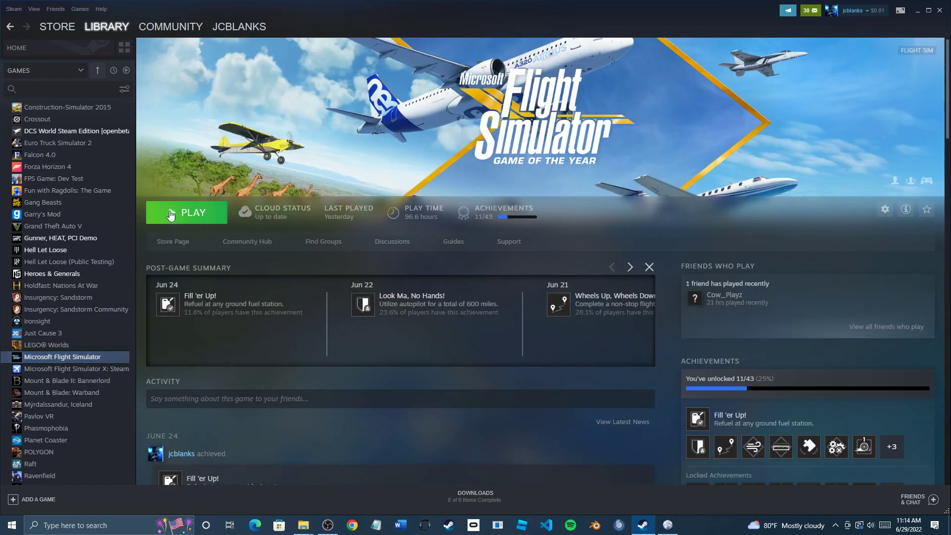
{"action": "left_click", "coordinate": [667, 524]}
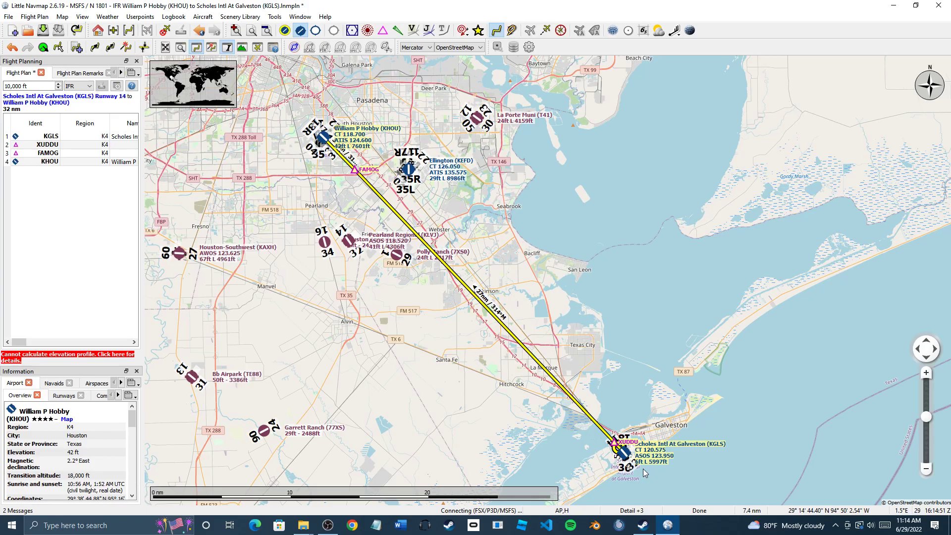
{"action": "scroll", "coordinate": [643, 468], "scroll_direction": "up", "scroll_amount": 2}
{"action": "scroll", "coordinate": [643, 466], "scroll_direction": "down", "scroll_amount": 4}
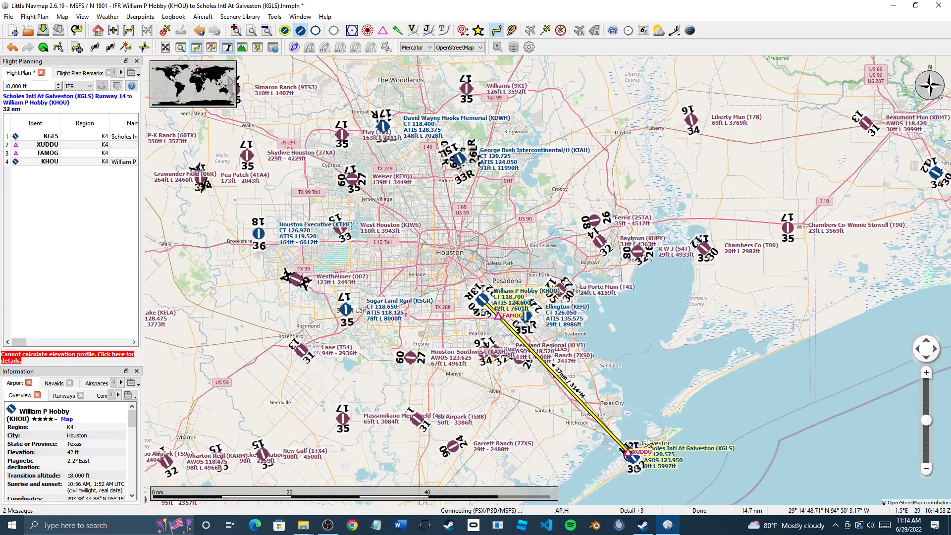
{"action": "scroll", "coordinate": [645, 438], "scroll_direction": "down", "scroll_amount": 1}
{"action": "scroll", "coordinate": [649, 442], "scroll_direction": "up", "scroll_amount": 2}
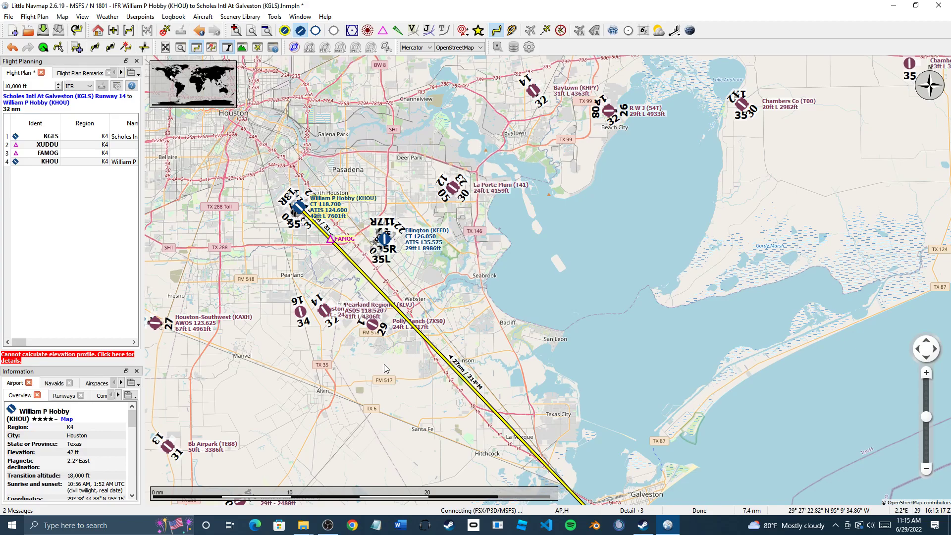
{"action": "left_click_drag", "start_coordinate": [518, 338], "coordinate": [579, 356]}
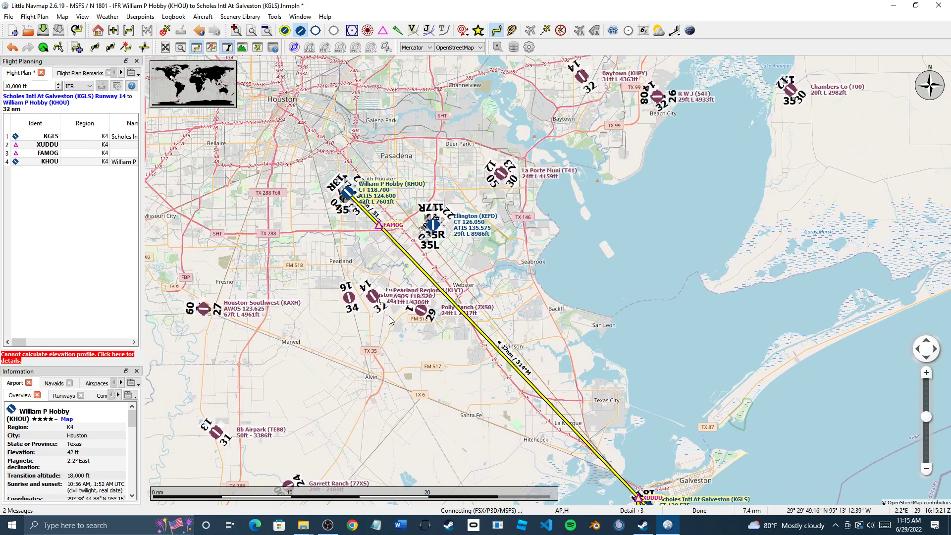
{"action": "scroll", "coordinate": [389, 317], "scroll_direction": "down", "scroll_amount": 1}
{"action": "left_click_drag", "start_coordinate": [446, 350], "coordinate": [415, 329]}
{"action": "scroll", "coordinate": [442, 346], "scroll_direction": "up", "scroll_amount": 1}
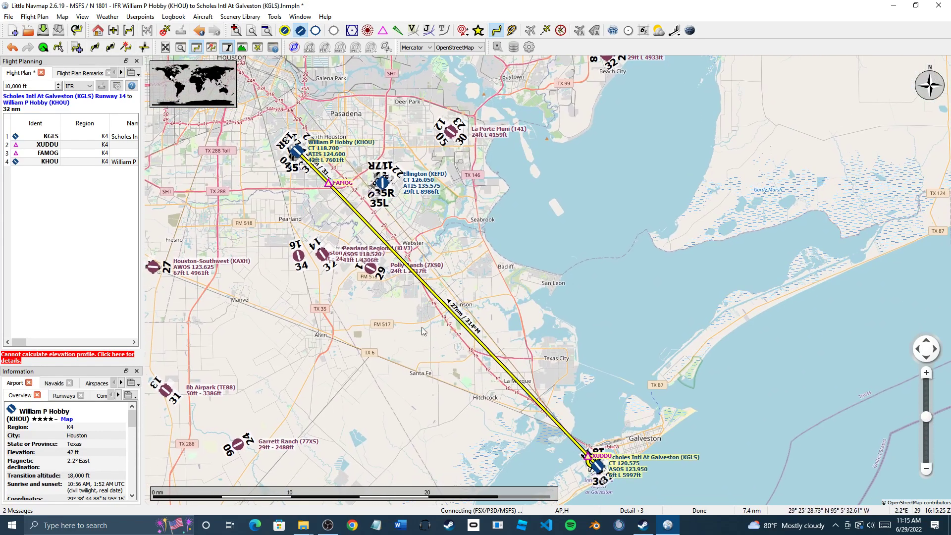
{"action": "left_click_drag", "start_coordinate": [376, 235], "coordinate": [461, 342]}
{"action": "left_click_drag", "start_coordinate": [371, 255], "coordinate": [470, 337]}
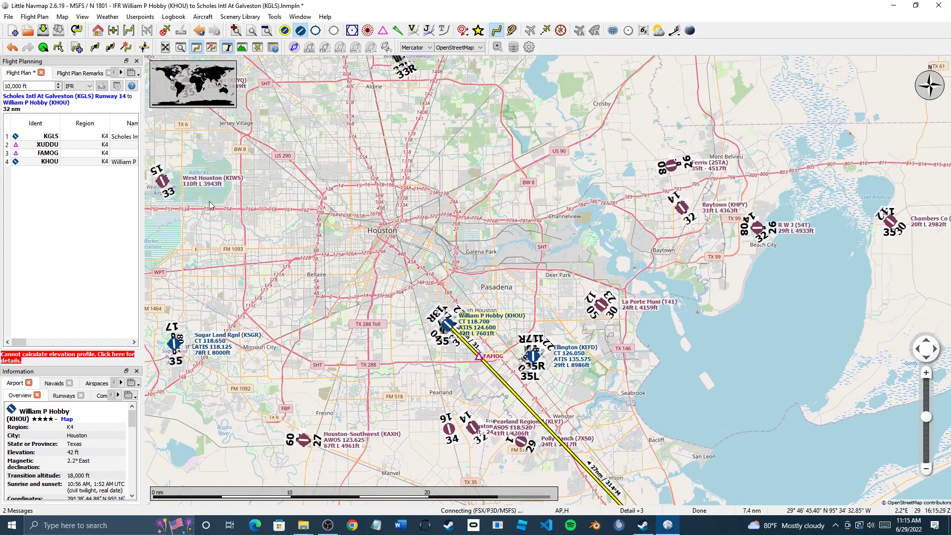
Delete all four plan entries and start a new plan with Scholes Intl (KGLS)
{"action": "left_click", "coordinate": [84, 140]}
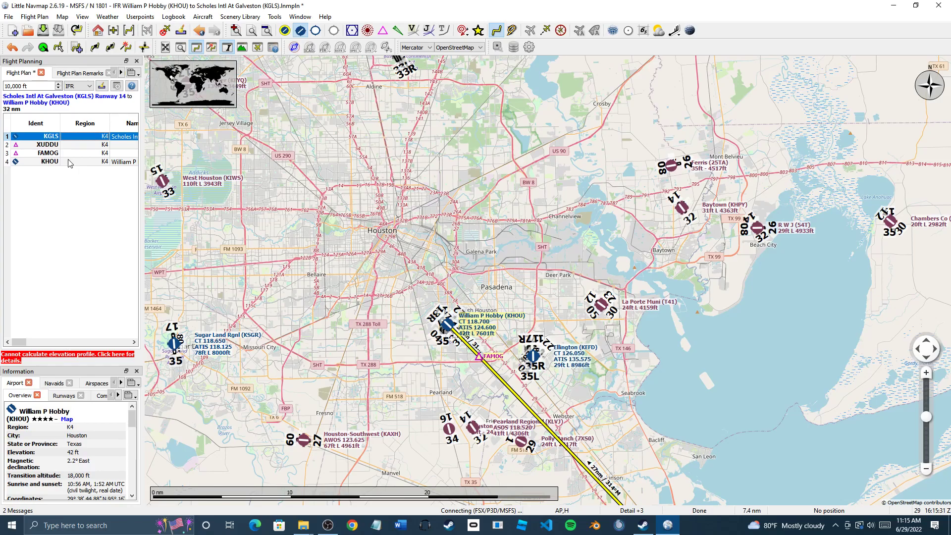
{"action": "left_click", "coordinate": [71, 162], "text": "shift"}
{"action": "key", "text": "Delete"}
{"action": "left_click_drag", "start_coordinate": [379, 332], "coordinate": [204, 120]}
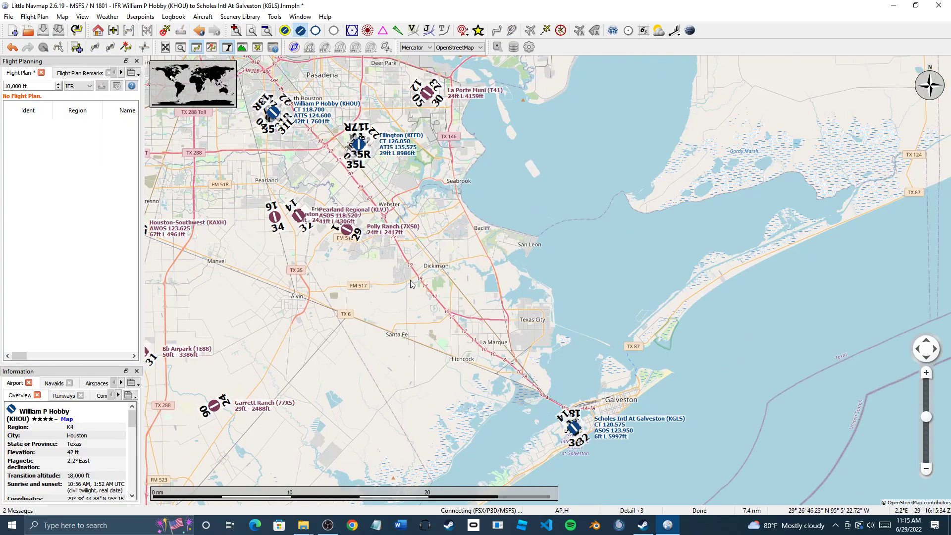
{"action": "right_click", "coordinate": [573, 433]}
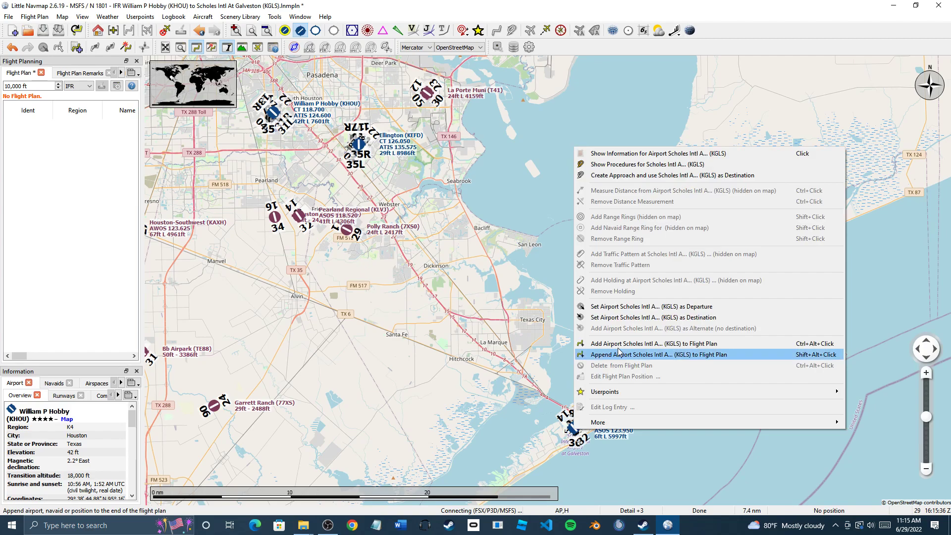
{"action": "left_click", "coordinate": [666, 345]}
Set Easterwood Field (KCLL) as destination, giving a 111 nm route
{"action": "left_click_drag", "start_coordinate": [454, 325], "coordinate": [571, 378]}
{"action": "scroll", "coordinate": [572, 381], "scroll_direction": "down", "scroll_amount": 1}
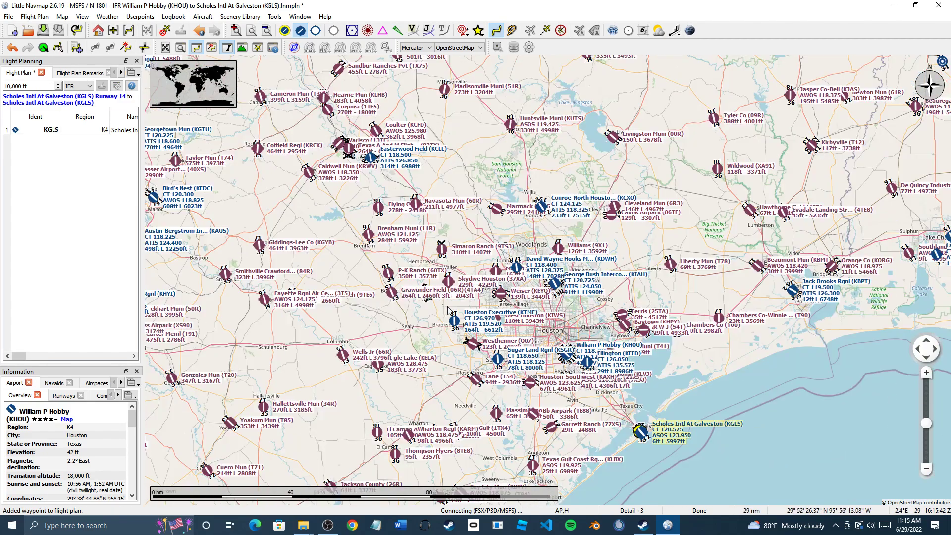
{"action": "left_click_drag", "start_coordinate": [483, 341], "coordinate": [491, 352]}
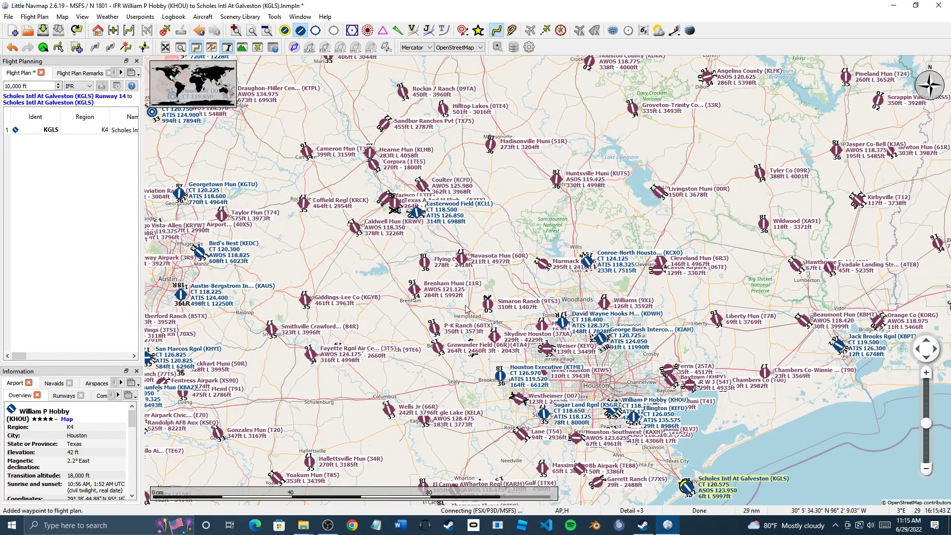
{"action": "right_click", "coordinate": [418, 217]}
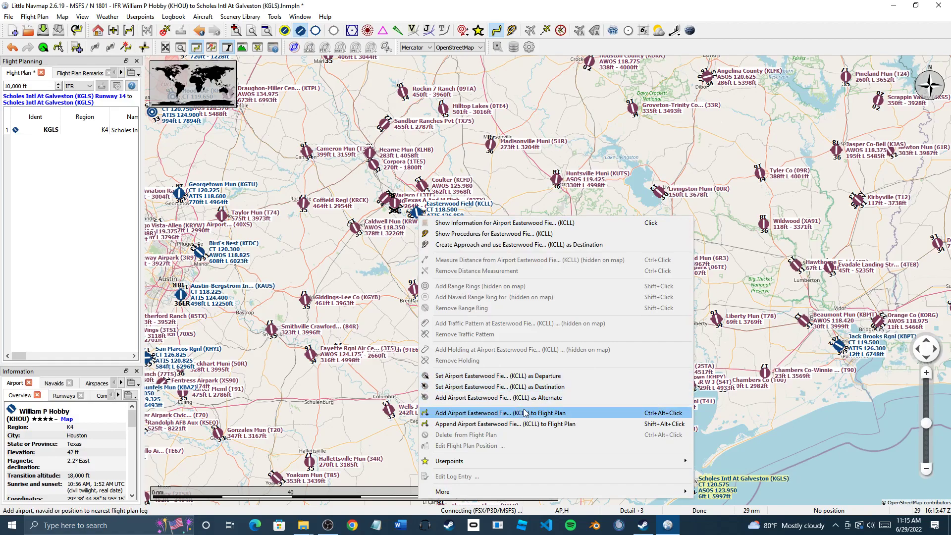
{"action": "left_click", "coordinate": [483, 391]}
Add David Wayne Hooks (KDWH) as the alternate airport
{"action": "left_click_drag", "start_coordinate": [534, 419], "coordinate": [428, 349]}
{"action": "scroll", "coordinate": [461, 367], "scroll_direction": "up", "scroll_amount": 3}
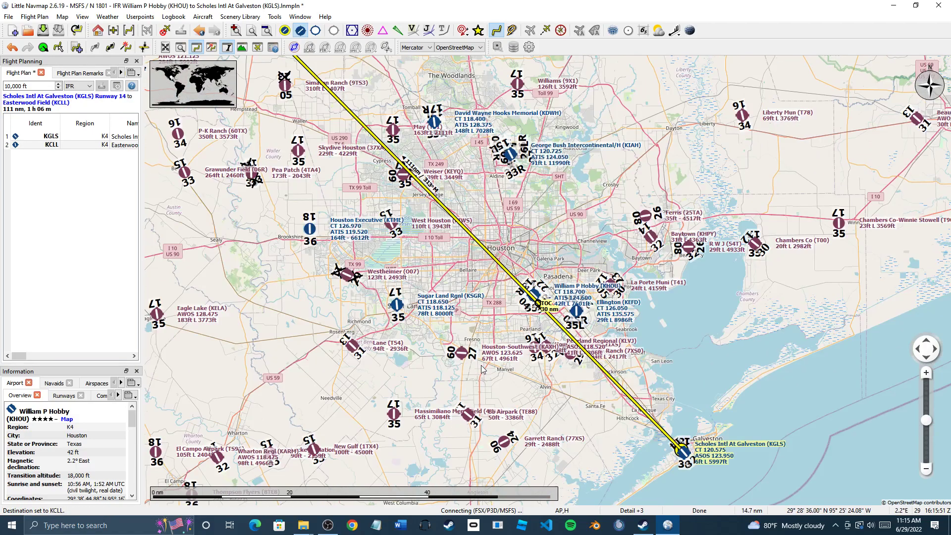
{"action": "scroll", "coordinate": [504, 364], "scroll_direction": "down", "scroll_amount": 2}
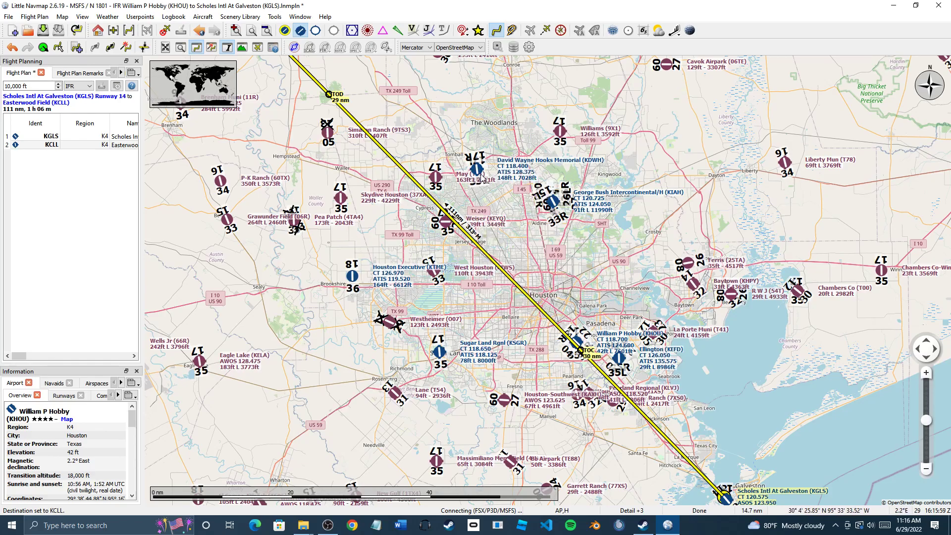
{"action": "scroll", "coordinate": [481, 177], "scroll_direction": "up", "scroll_amount": 2}
{"action": "scroll", "coordinate": [479, 173], "scroll_direction": "up", "scroll_amount": 2}
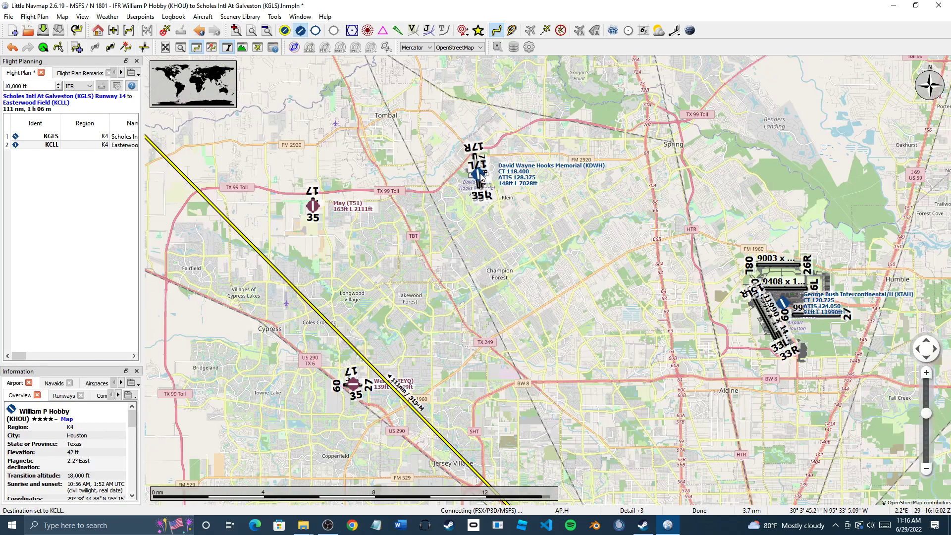
{"action": "right_click", "coordinate": [480, 174]}
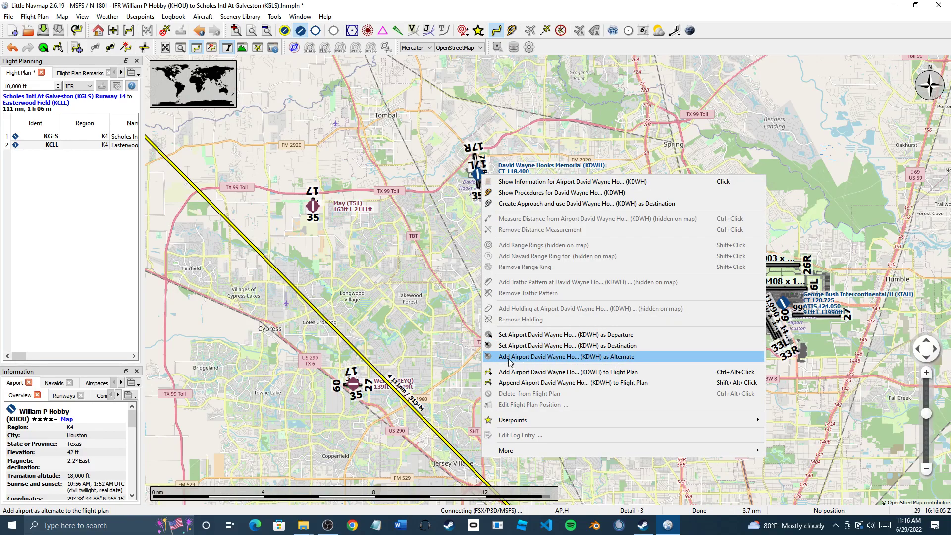
{"action": "left_click", "coordinate": [615, 357]}
{"action": "scroll", "coordinate": [559, 355], "scroll_direction": "down", "scroll_amount": 2}
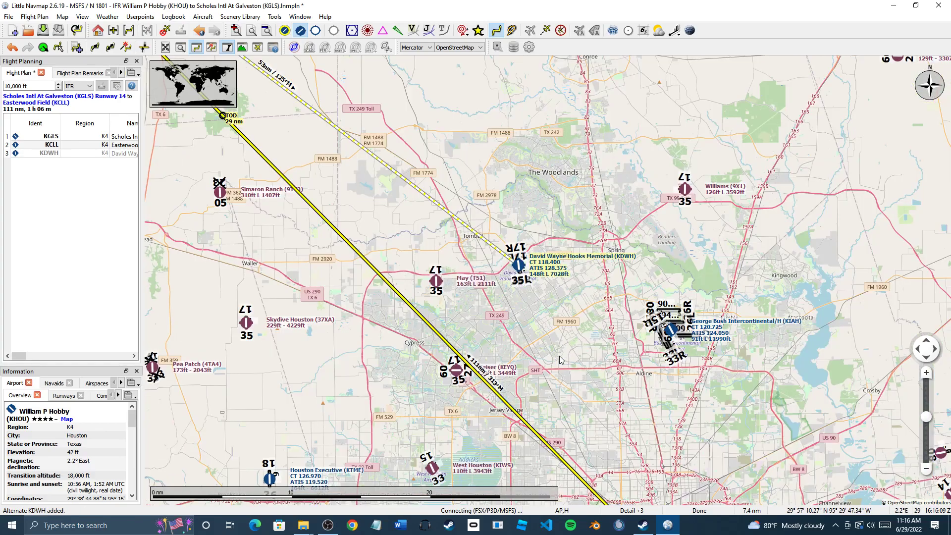
{"action": "scroll", "coordinate": [559, 360], "scroll_direction": "down", "scroll_amount": 1}
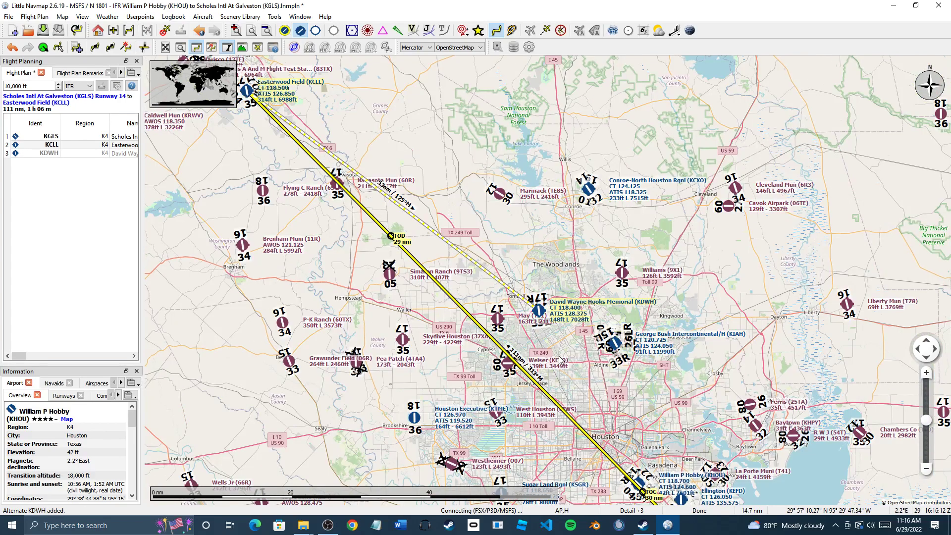
{"action": "scroll", "coordinate": [561, 359], "scroll_direction": "down", "scroll_amount": 1}
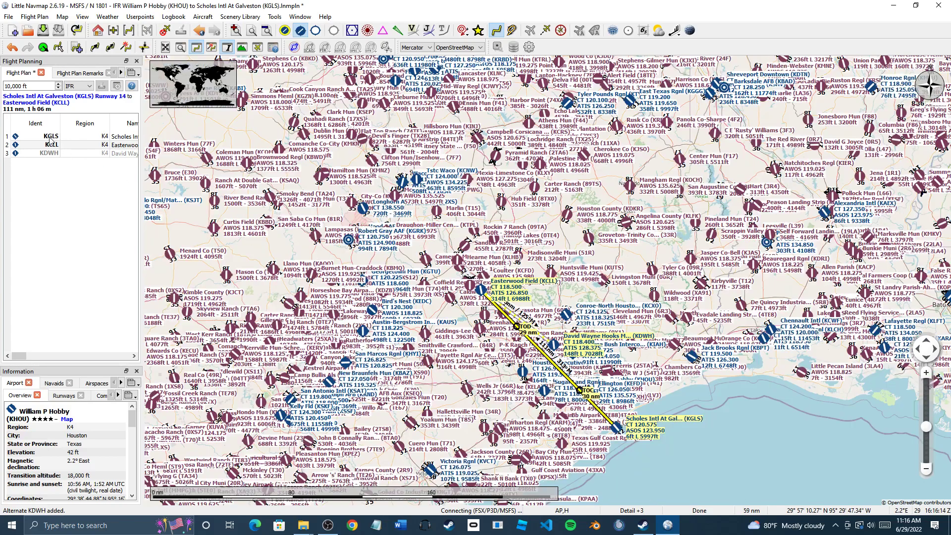
Delete all three plan entries and set Scholes Intl (KGLS) as the new departure
{"action": "left_click", "coordinate": [55, 140]}
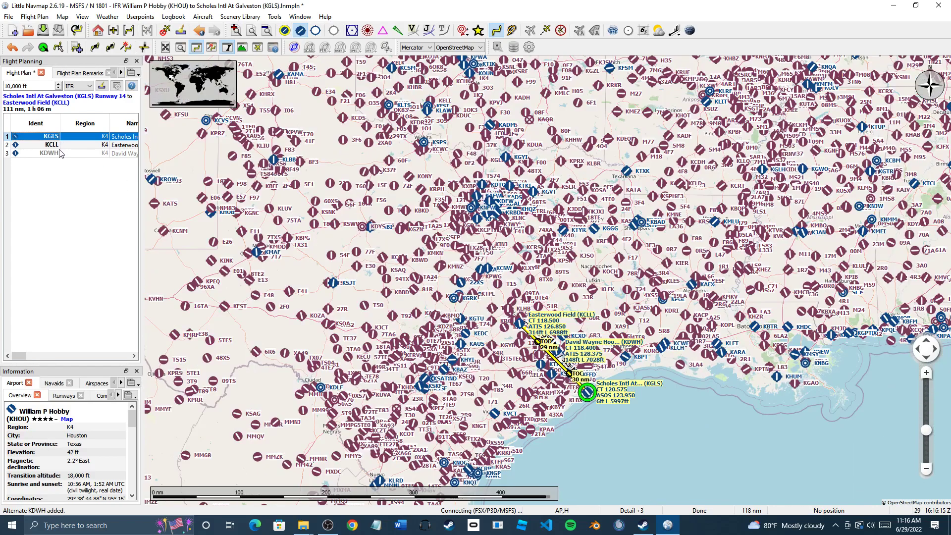
{"action": "left_click", "coordinate": [63, 154], "text": "shift"}
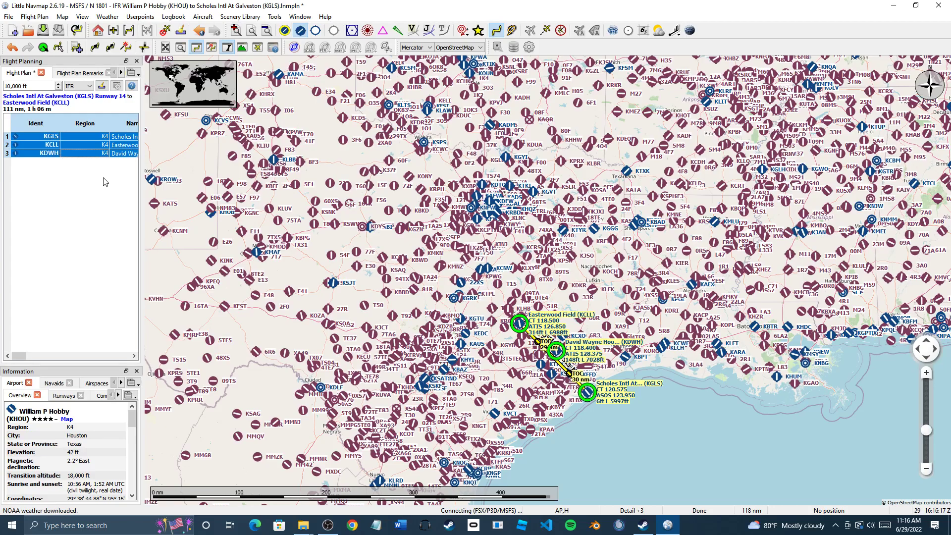
{"action": "key", "text": "Delete"}
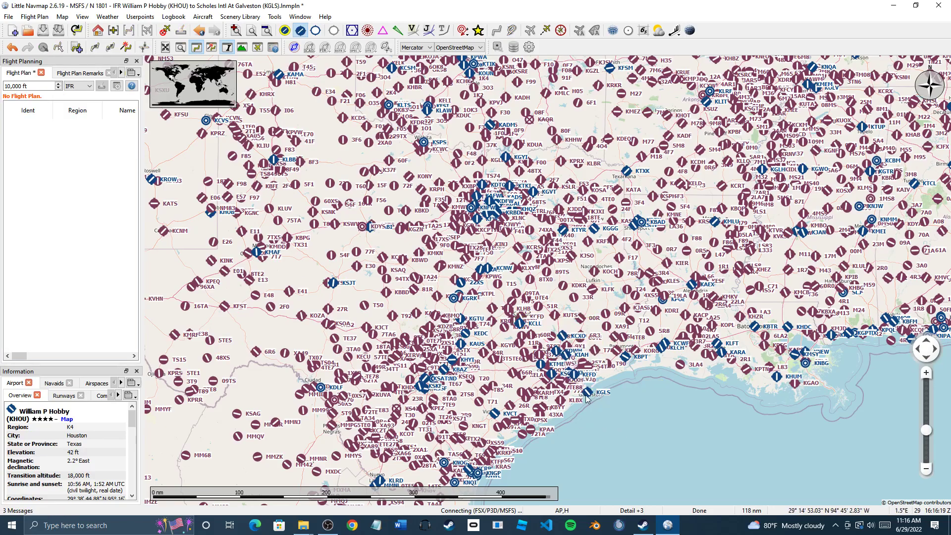
{"action": "scroll", "coordinate": [586, 398], "scroll_direction": "up", "scroll_amount": 8}
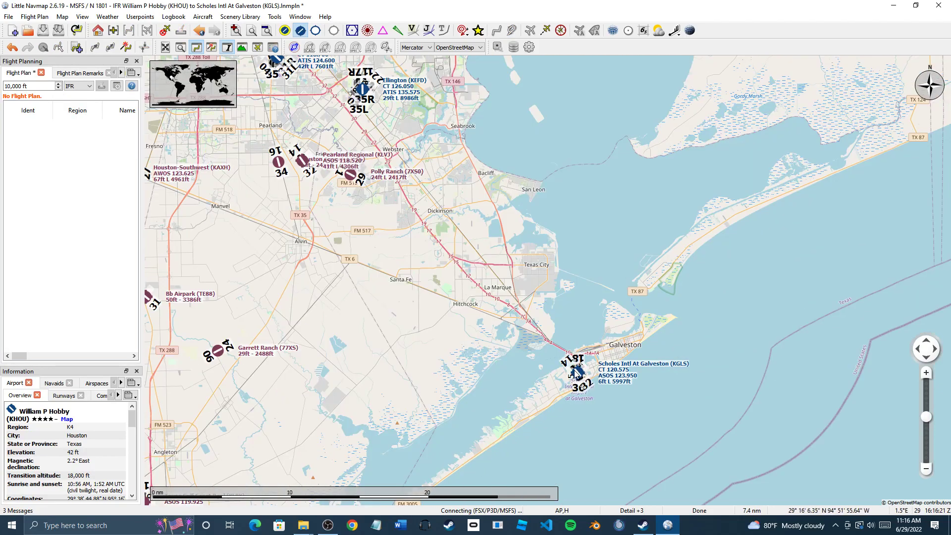
{"action": "right_click", "coordinate": [576, 371]}
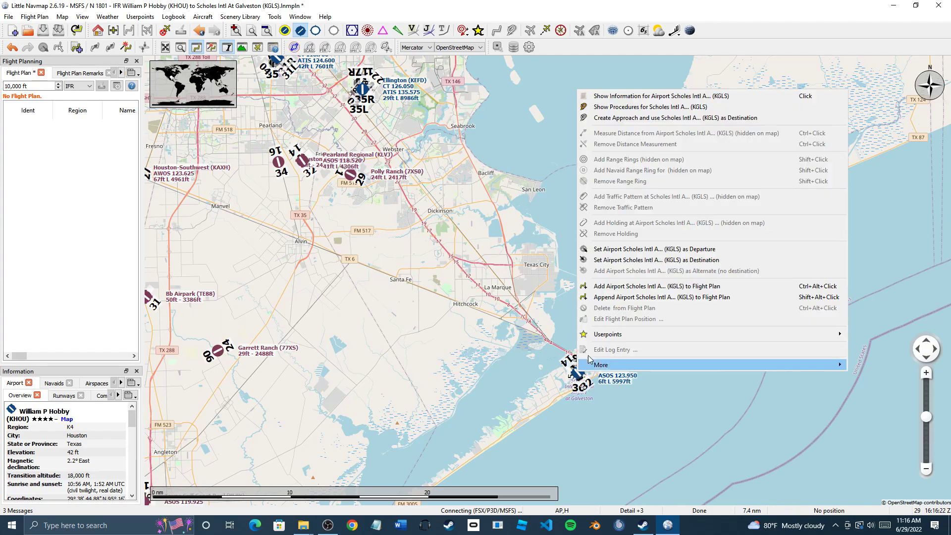
{"action": "left_click", "coordinate": [693, 249]}
Add David Wayne Hooks (KDWH) as the alternate
{"action": "left_click_drag", "start_coordinate": [436, 240], "coordinate": [677, 432]}
{"action": "left_click_drag", "start_coordinate": [530, 308], "coordinate": [561, 386]}
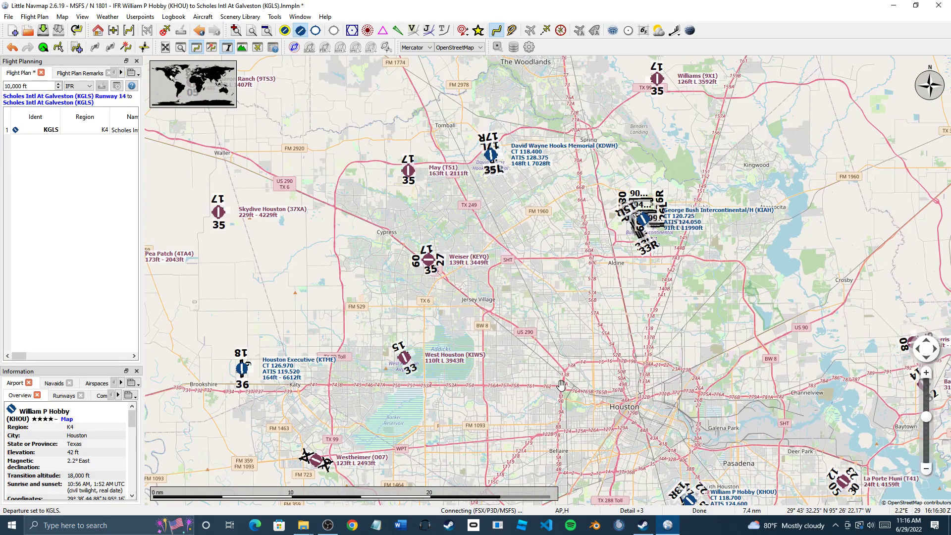
{"action": "left_click_drag", "start_coordinate": [460, 164], "coordinate": [677, 343]}
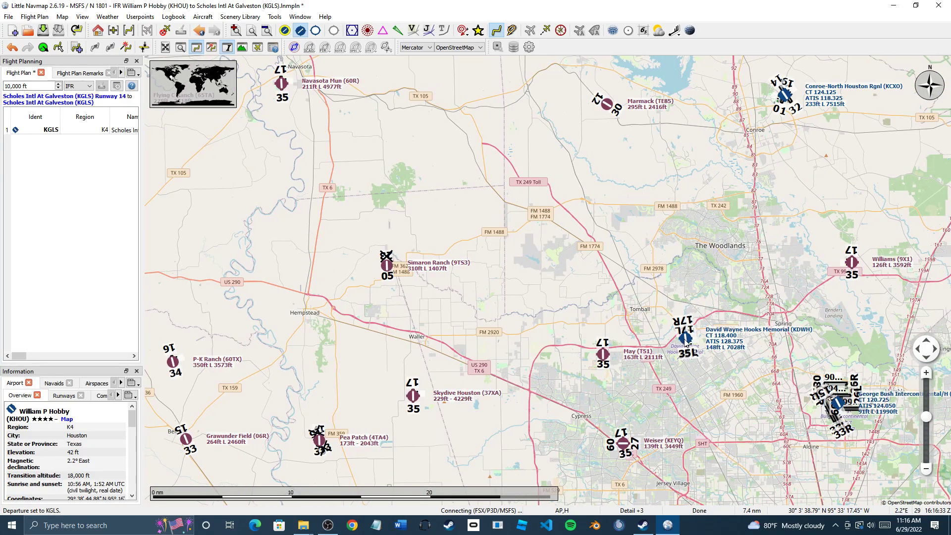
{"action": "right_click", "coordinate": [685, 340]}
{"action": "left_click", "coordinate": [748, 246]}
Set Easterwood Field (KCLL) as the destination
{"action": "left_click_drag", "start_coordinate": [567, 211], "coordinate": [621, 299]}
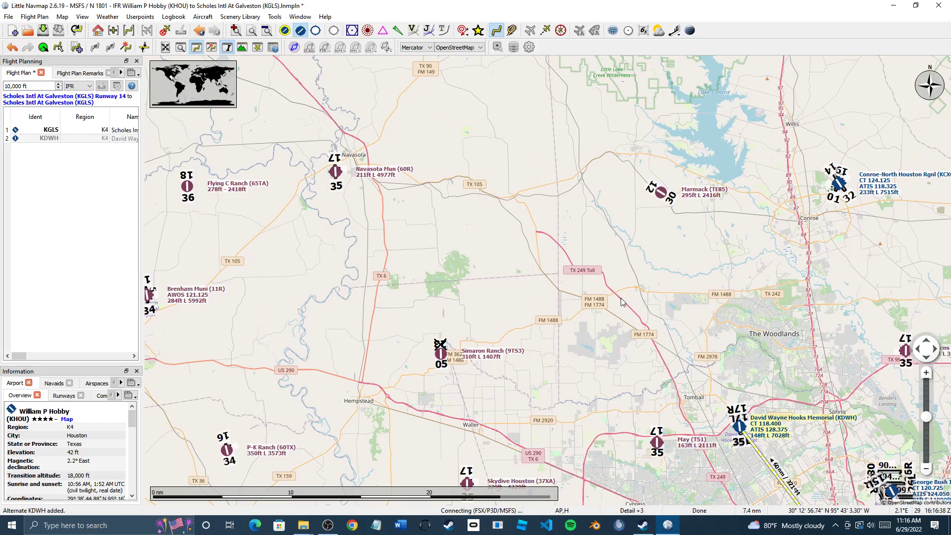
{"action": "scroll", "coordinate": [621, 303], "scroll_direction": "down", "scroll_amount": 3}
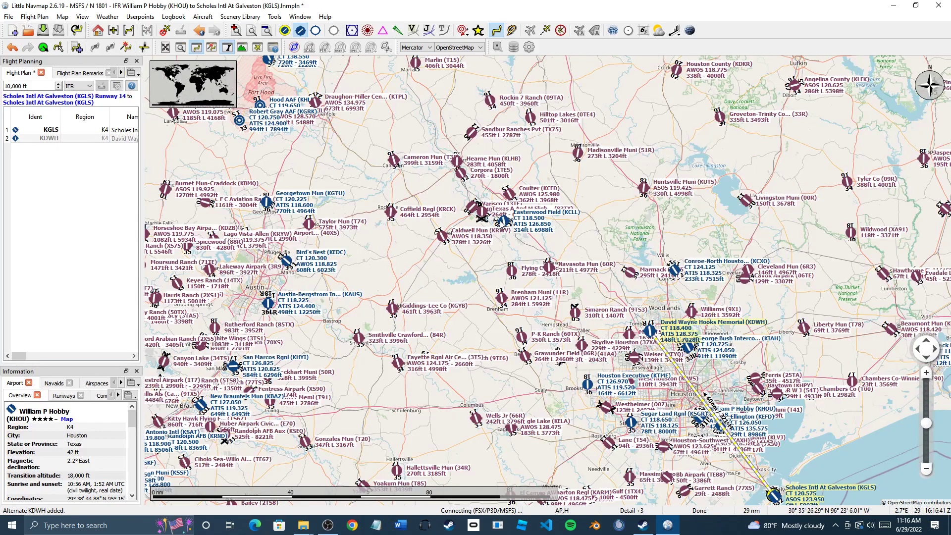
{"action": "right_click", "coordinate": [503, 223]}
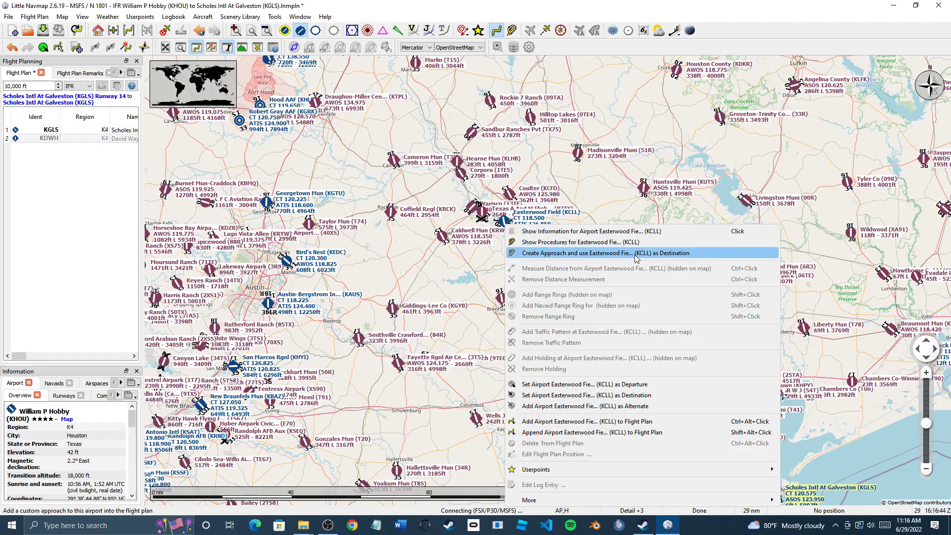
{"action": "left_click", "coordinate": [654, 395]}
{"action": "left_click_drag", "start_coordinate": [655, 396], "coordinate": [563, 300]}
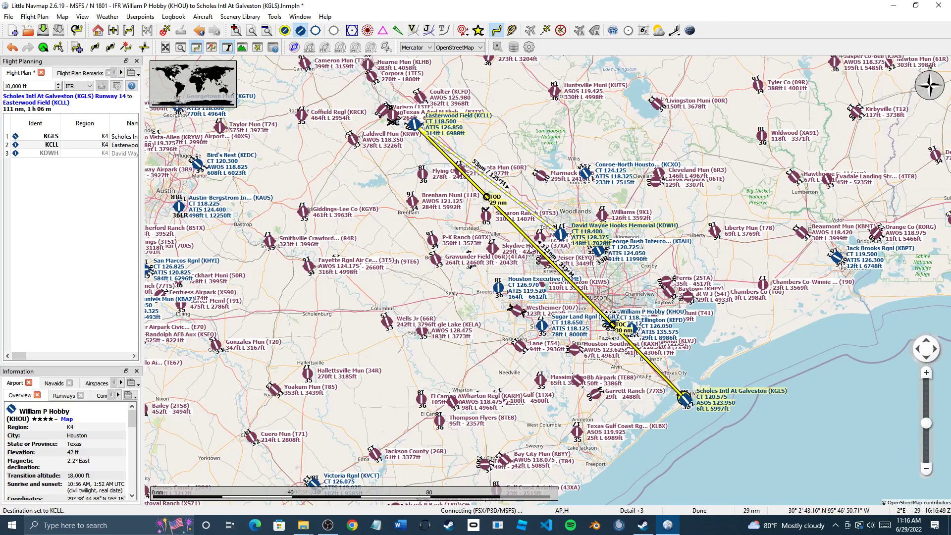
{"action": "scroll", "coordinate": [534, 253], "scroll_direction": "up", "scroll_amount": 1}
{"action": "scroll", "coordinate": [533, 249], "scroll_direction": "down", "scroll_amount": 1}
{"action": "left_click_drag", "start_coordinate": [567, 309], "coordinate": [549, 372]}
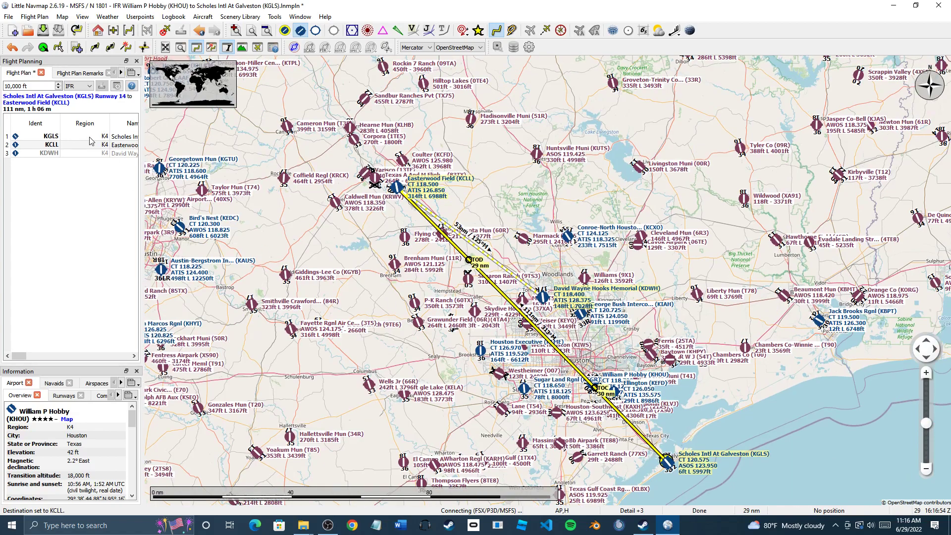
Delete all three entries again so the panel shows No Flight Plan
{"action": "left_click", "coordinate": [92, 137]}
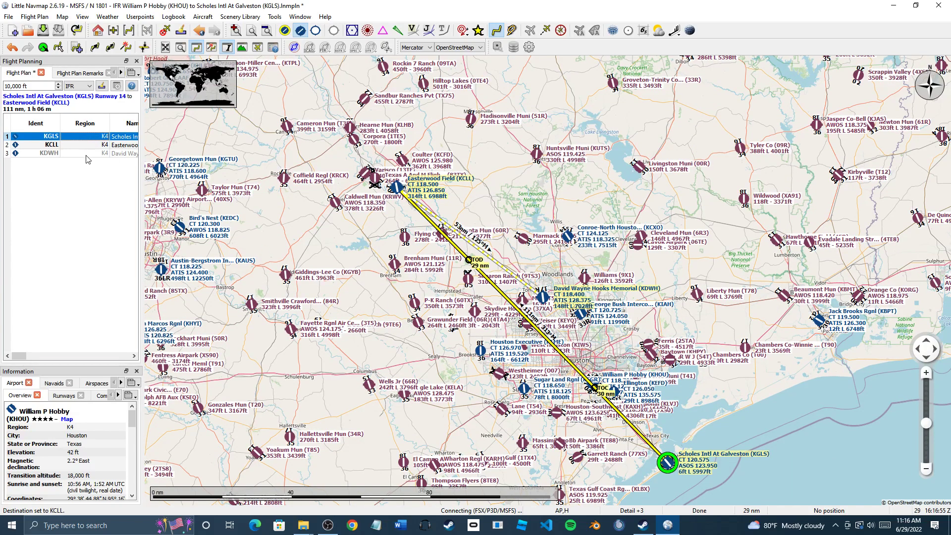
{"action": "left_click", "coordinate": [90, 154], "text": "shift"}
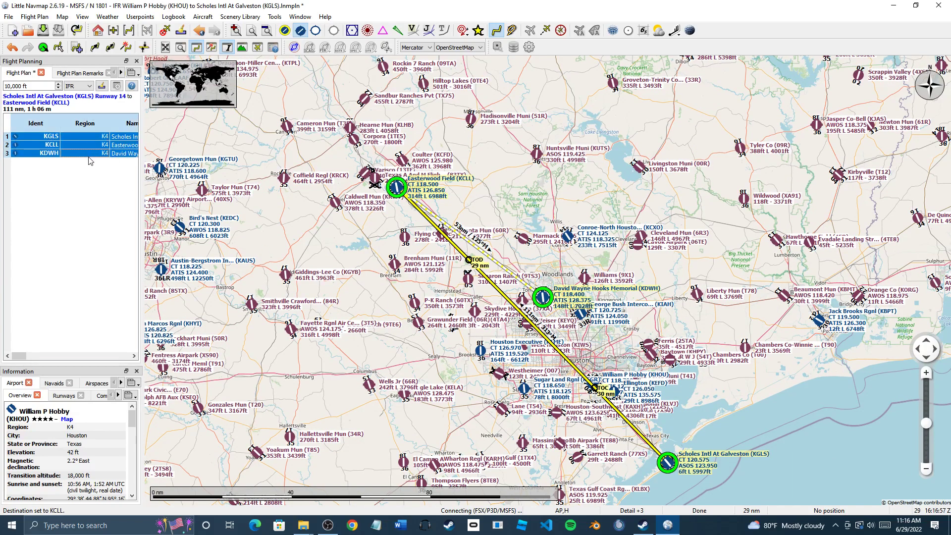
{"action": "key", "text": "Delete"}
{"action": "left_click_drag", "start_coordinate": [547, 326], "coordinate": [474, 265]}
{"action": "scroll", "coordinate": [578, 387], "scroll_direction": "up", "scroll_amount": 4}
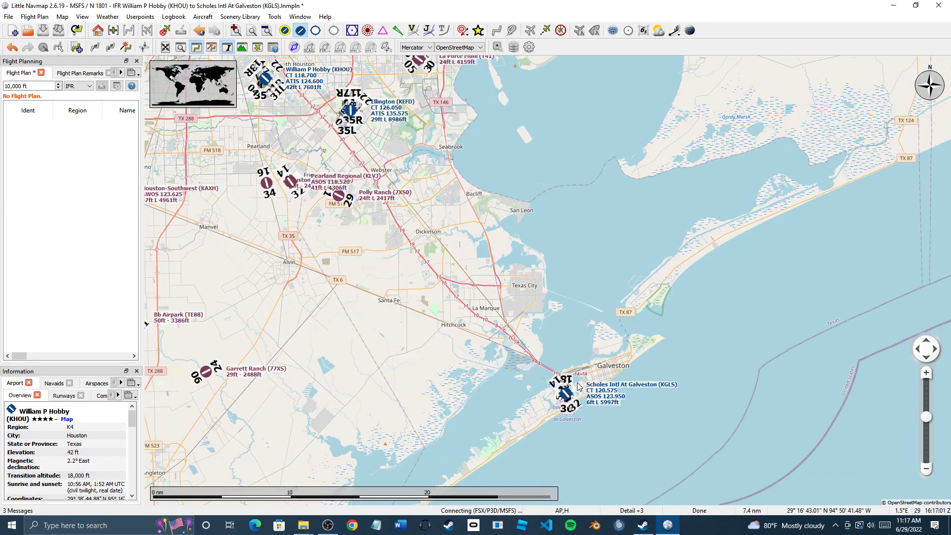
{"action": "scroll", "coordinate": [579, 387], "scroll_direction": "down", "scroll_amount": 3}
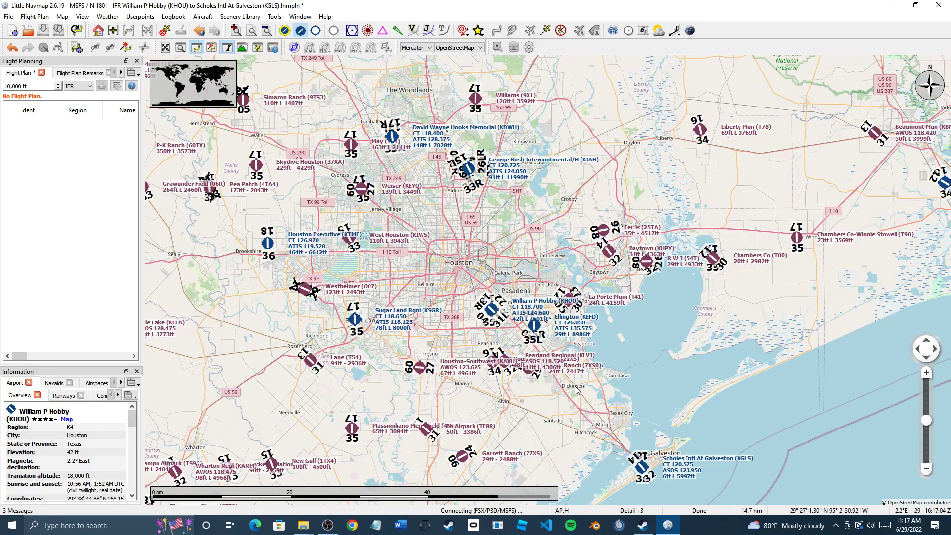
{"action": "scroll", "coordinate": [576, 391], "scroll_direction": "down", "scroll_amount": 3}
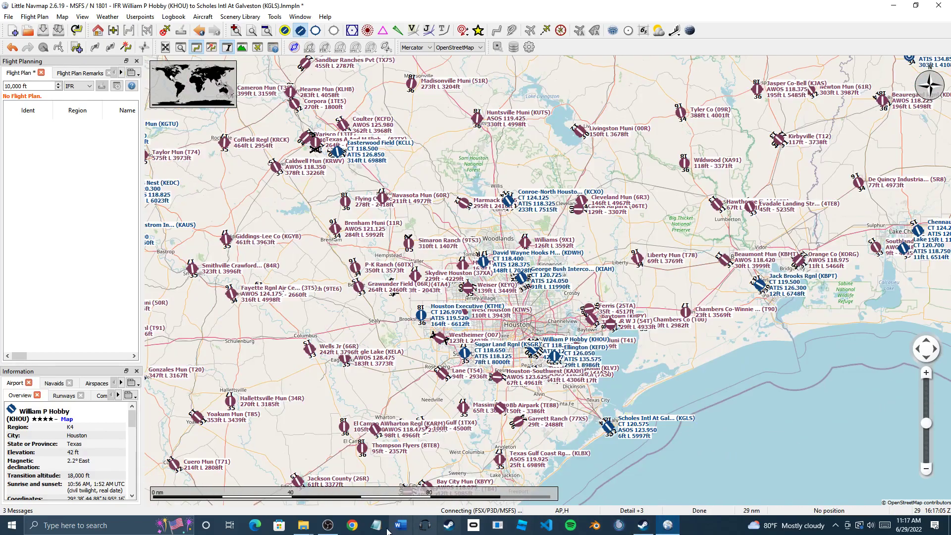